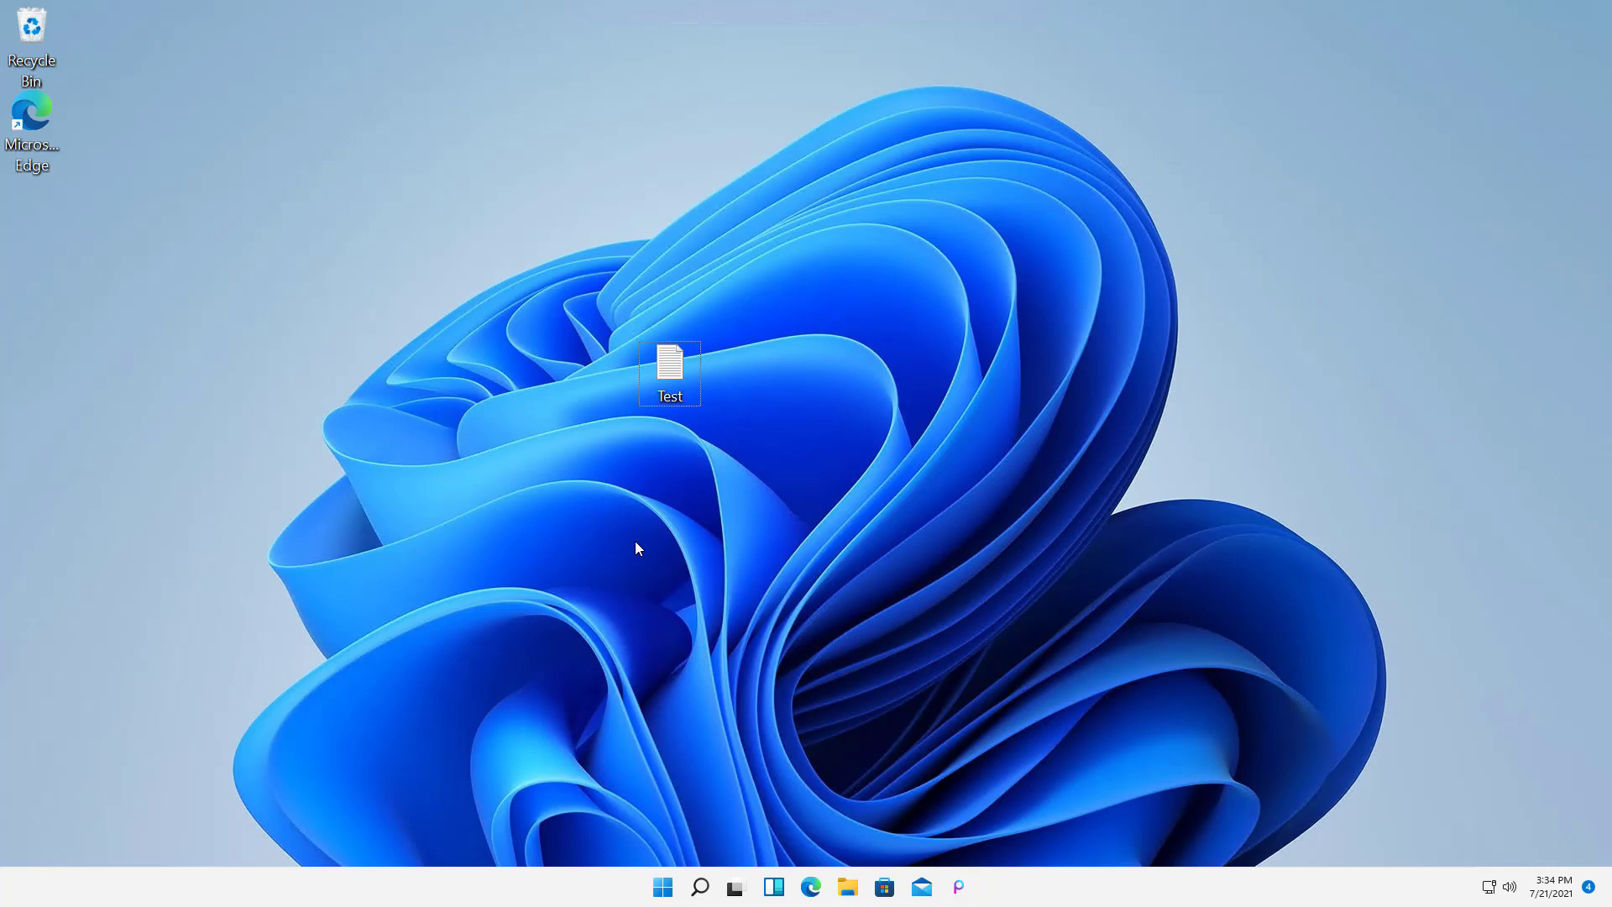
# Open the Test text file from the desktop in Notepad.
pyautogui.doubleClick(670, 370)
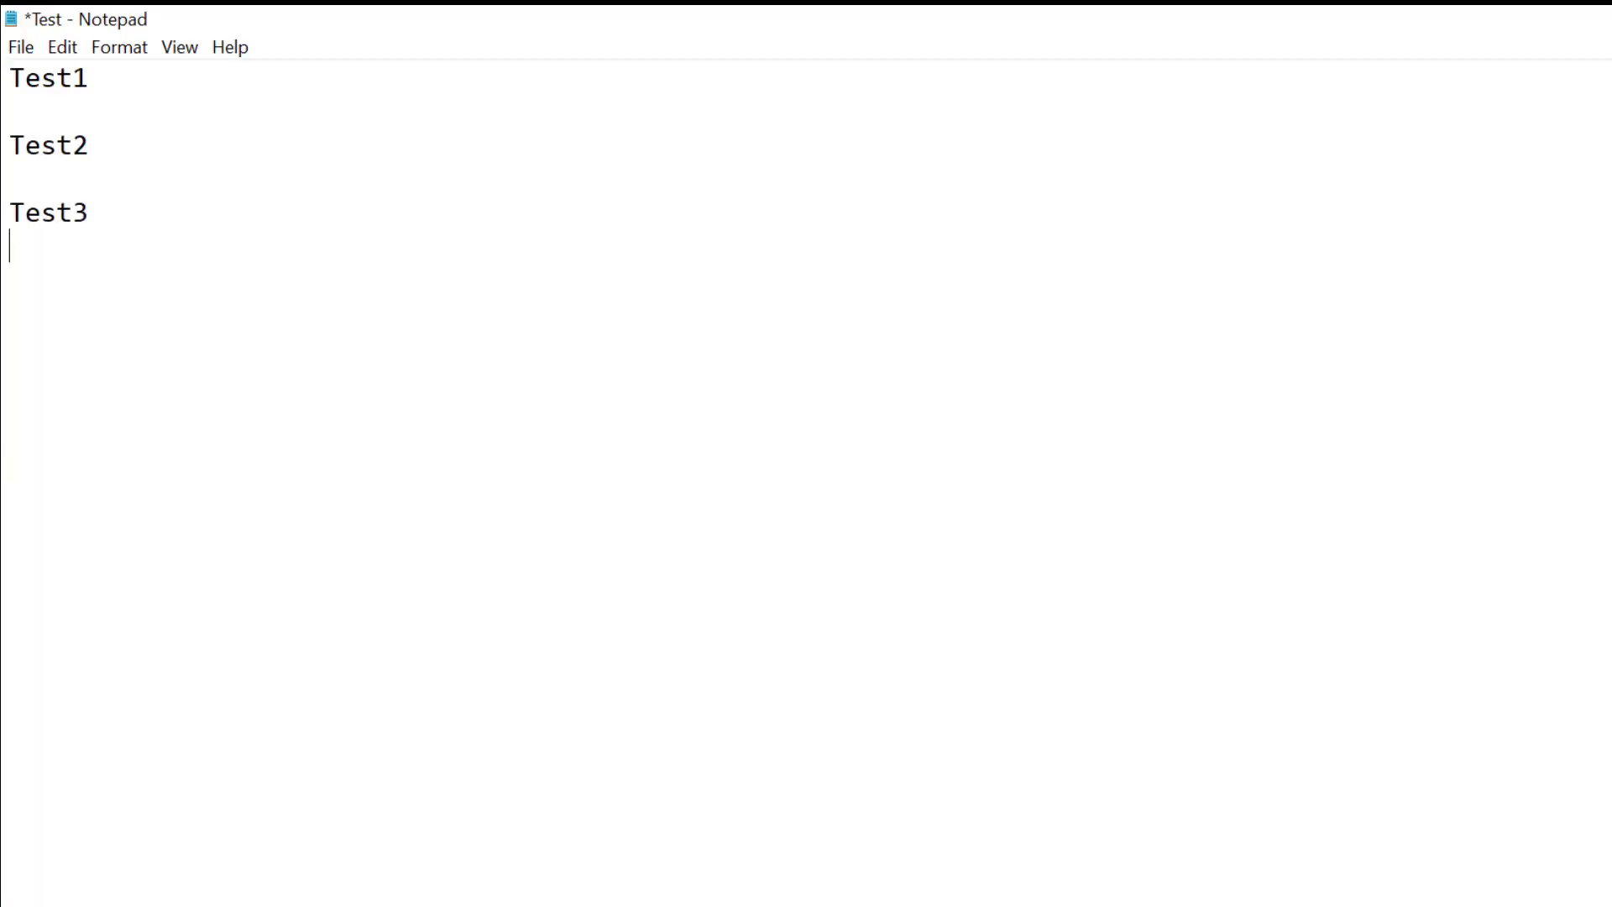
# Switch Clipboard history to On under Settings > System > Clipboard.
pyautogui.press('super')
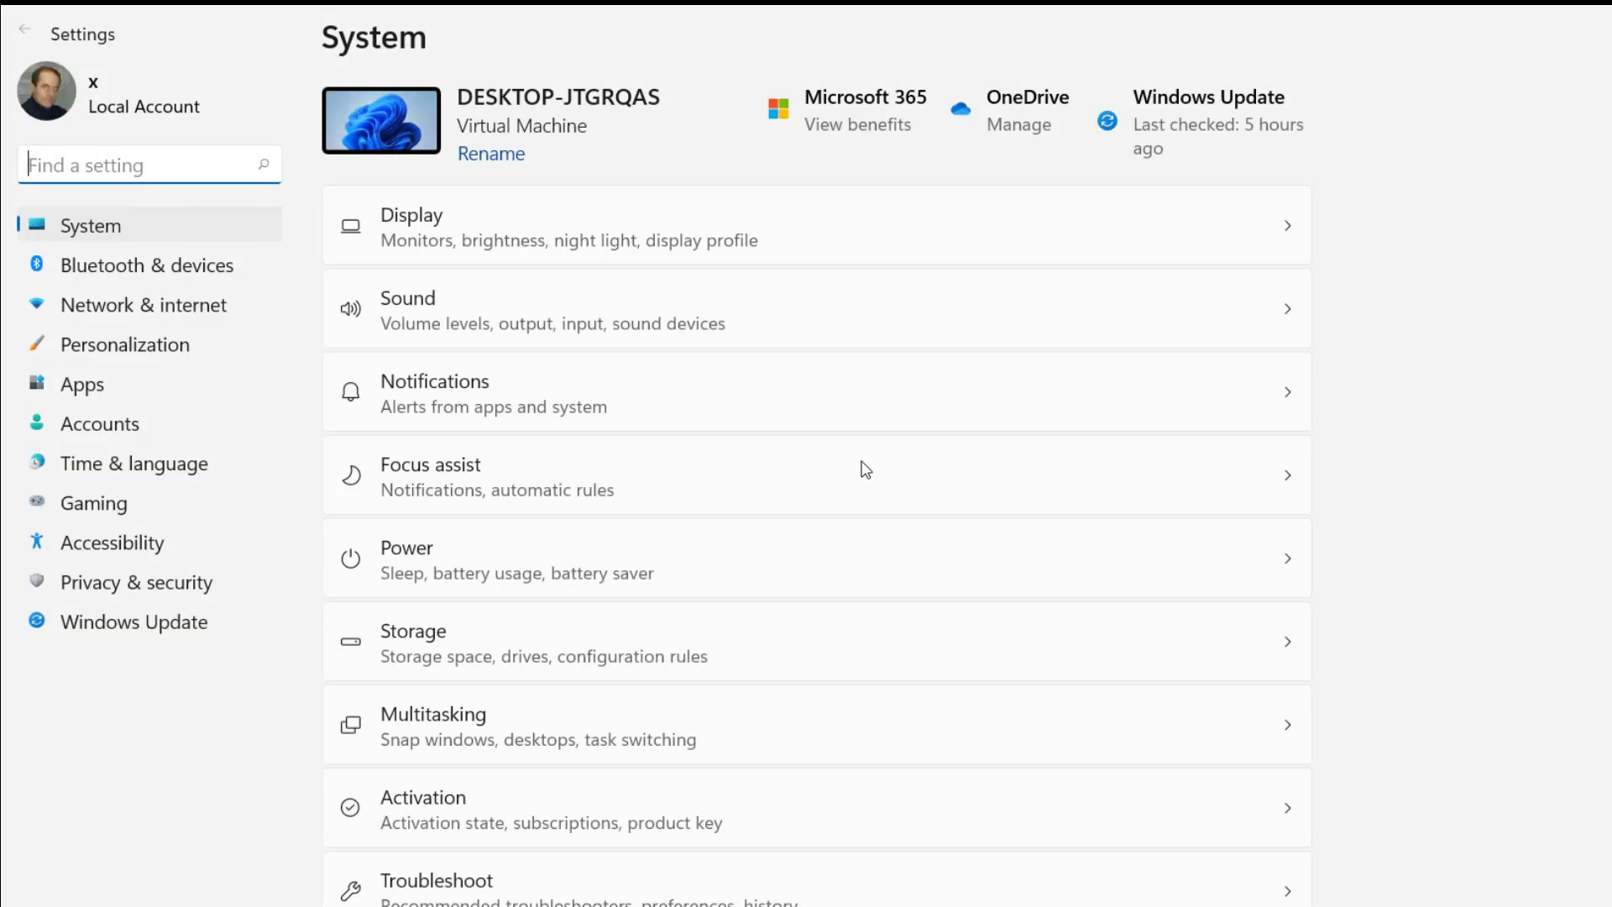
pyautogui.scroll(-5, 1021, 774)
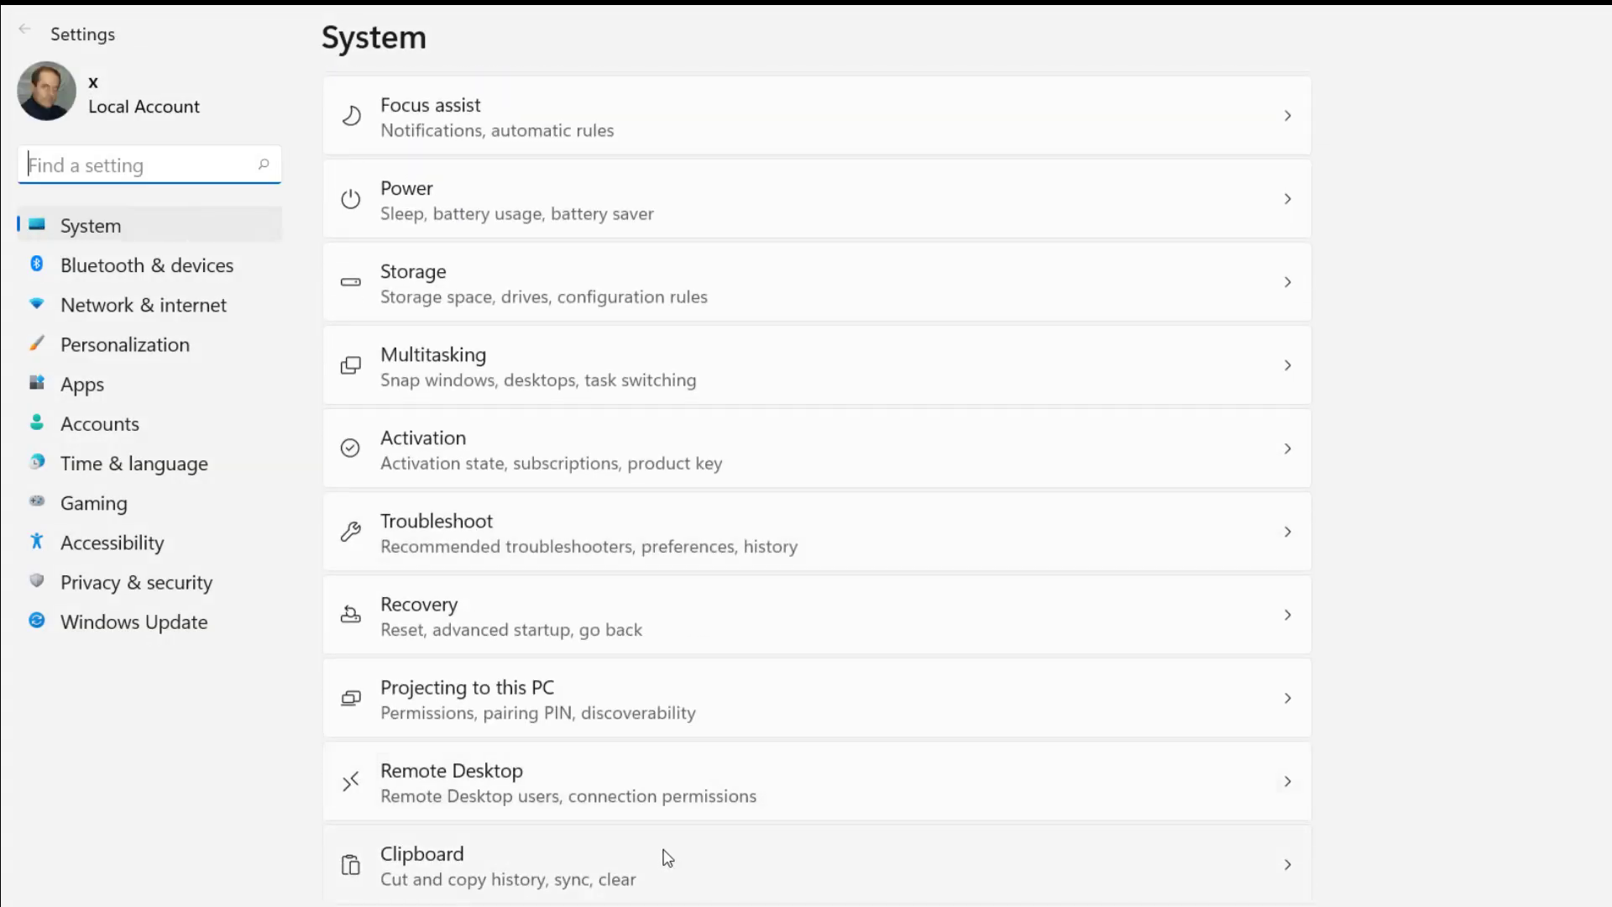
pyautogui.click(785, 846)
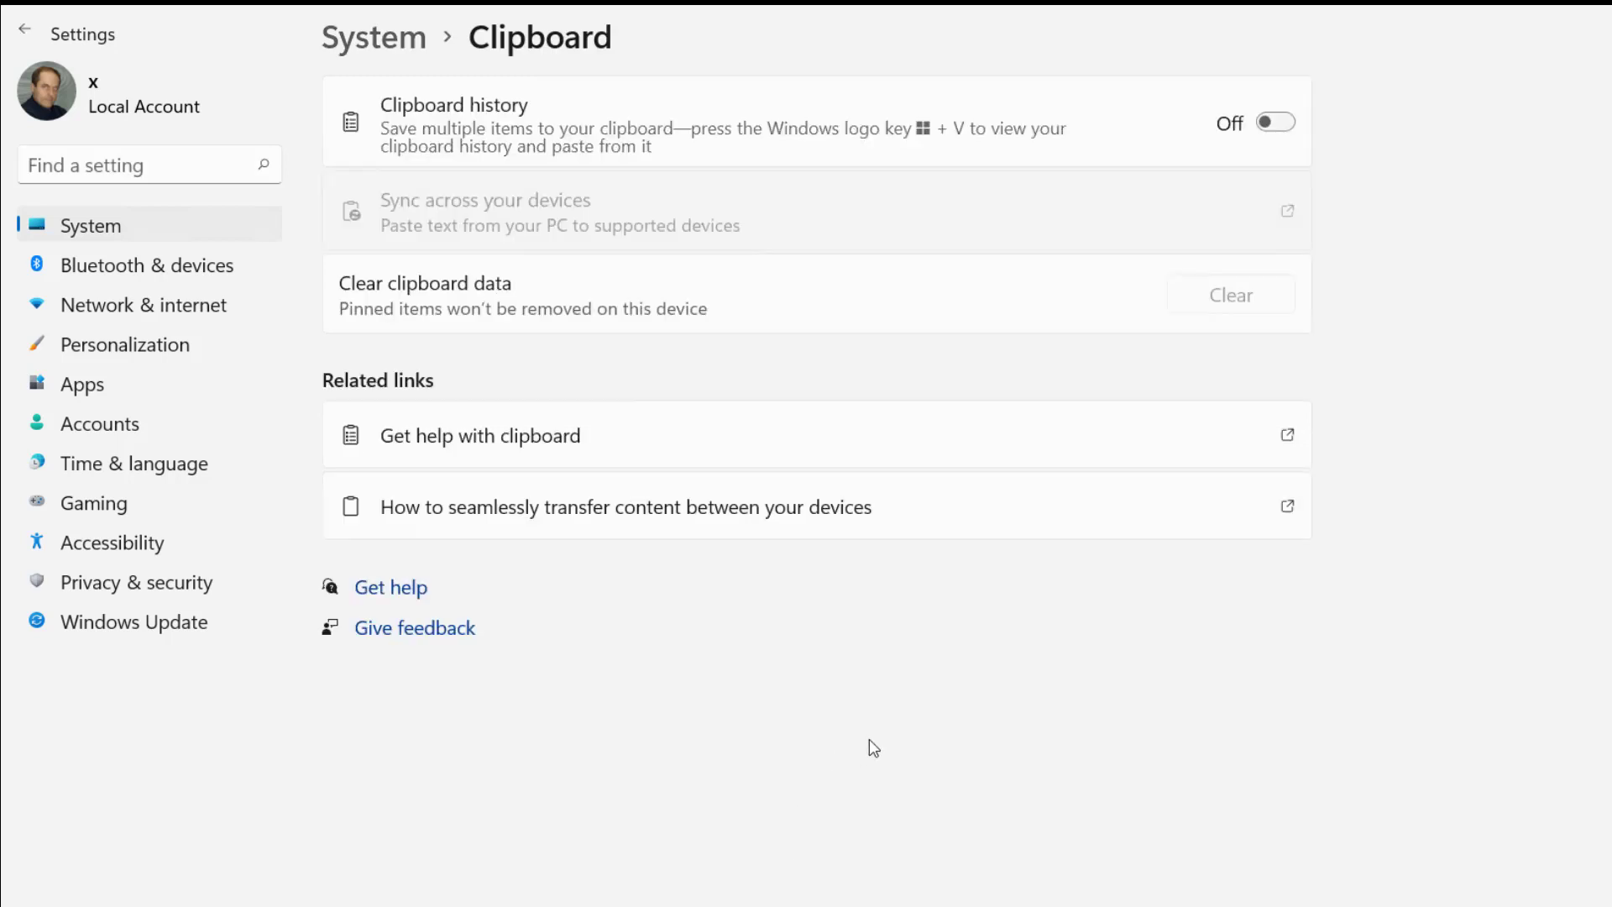
pyautogui.click(1287, 122)
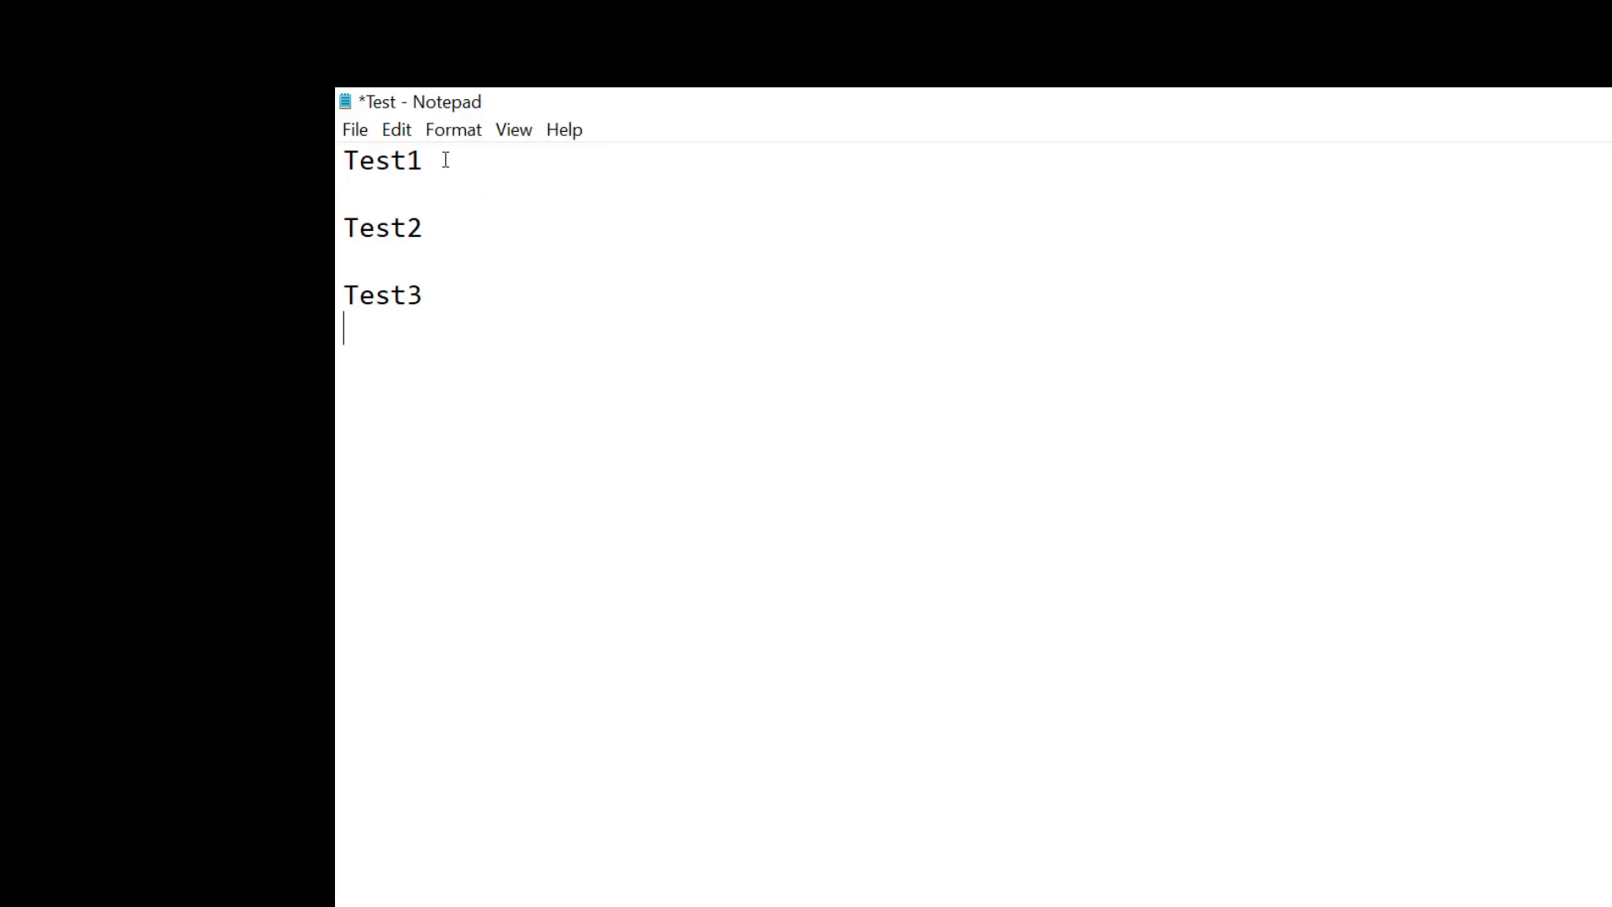
# Copy Test1, paste it as a new fourth line below Test3, then view the Win+V history.
pyautogui.moveTo(424, 160); pyautogui.dragTo(344, 160)
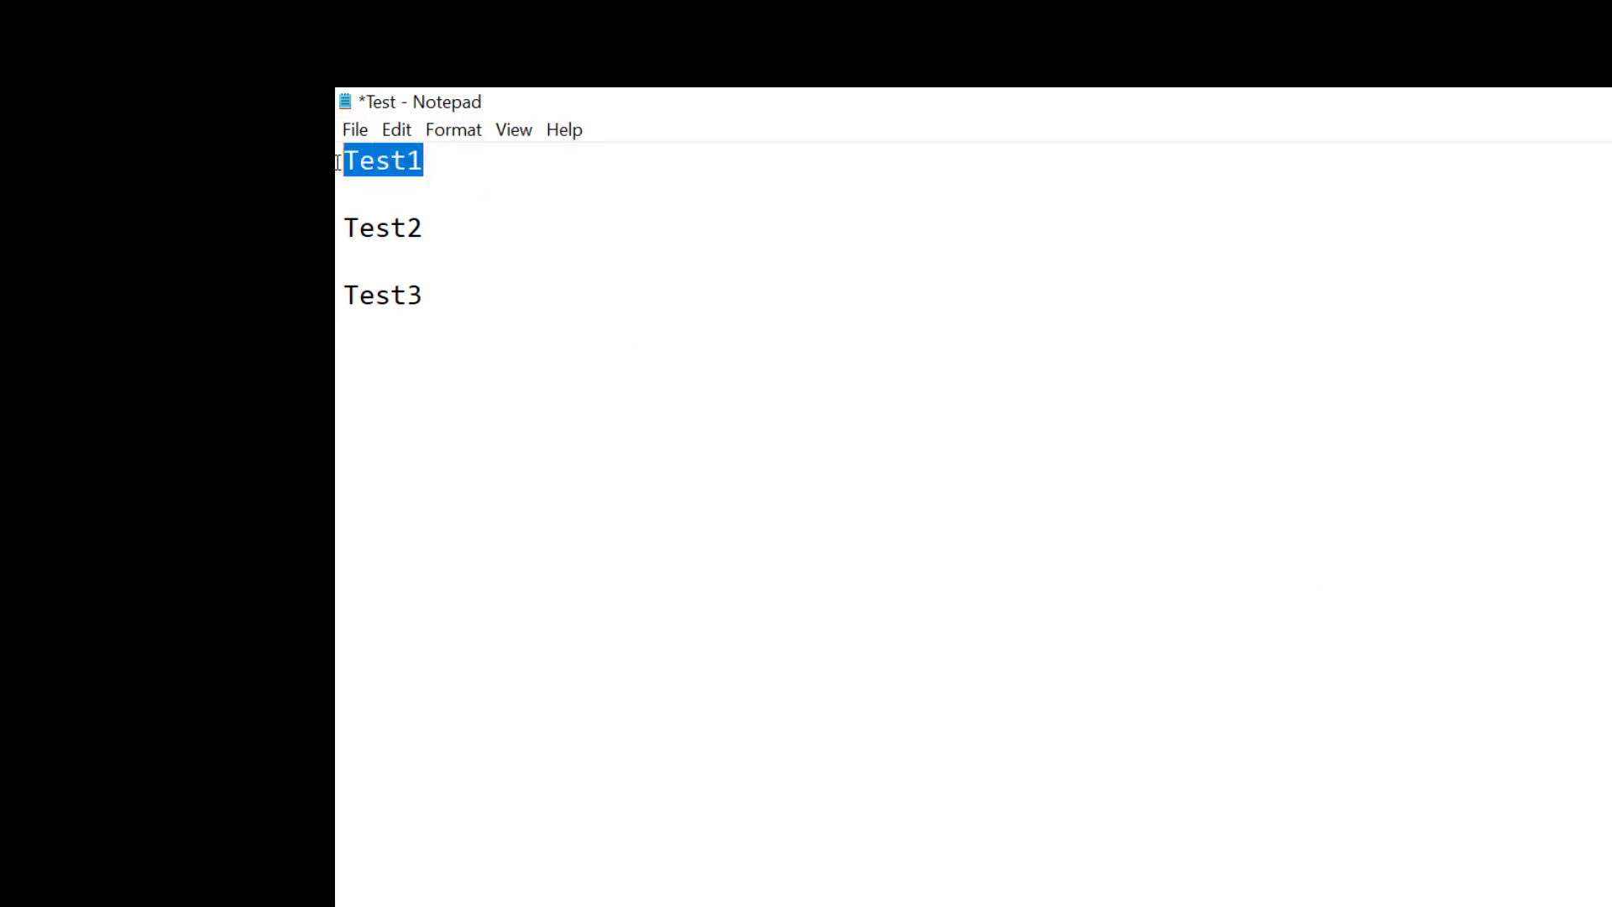
pyautogui.rightClick(399, 158)
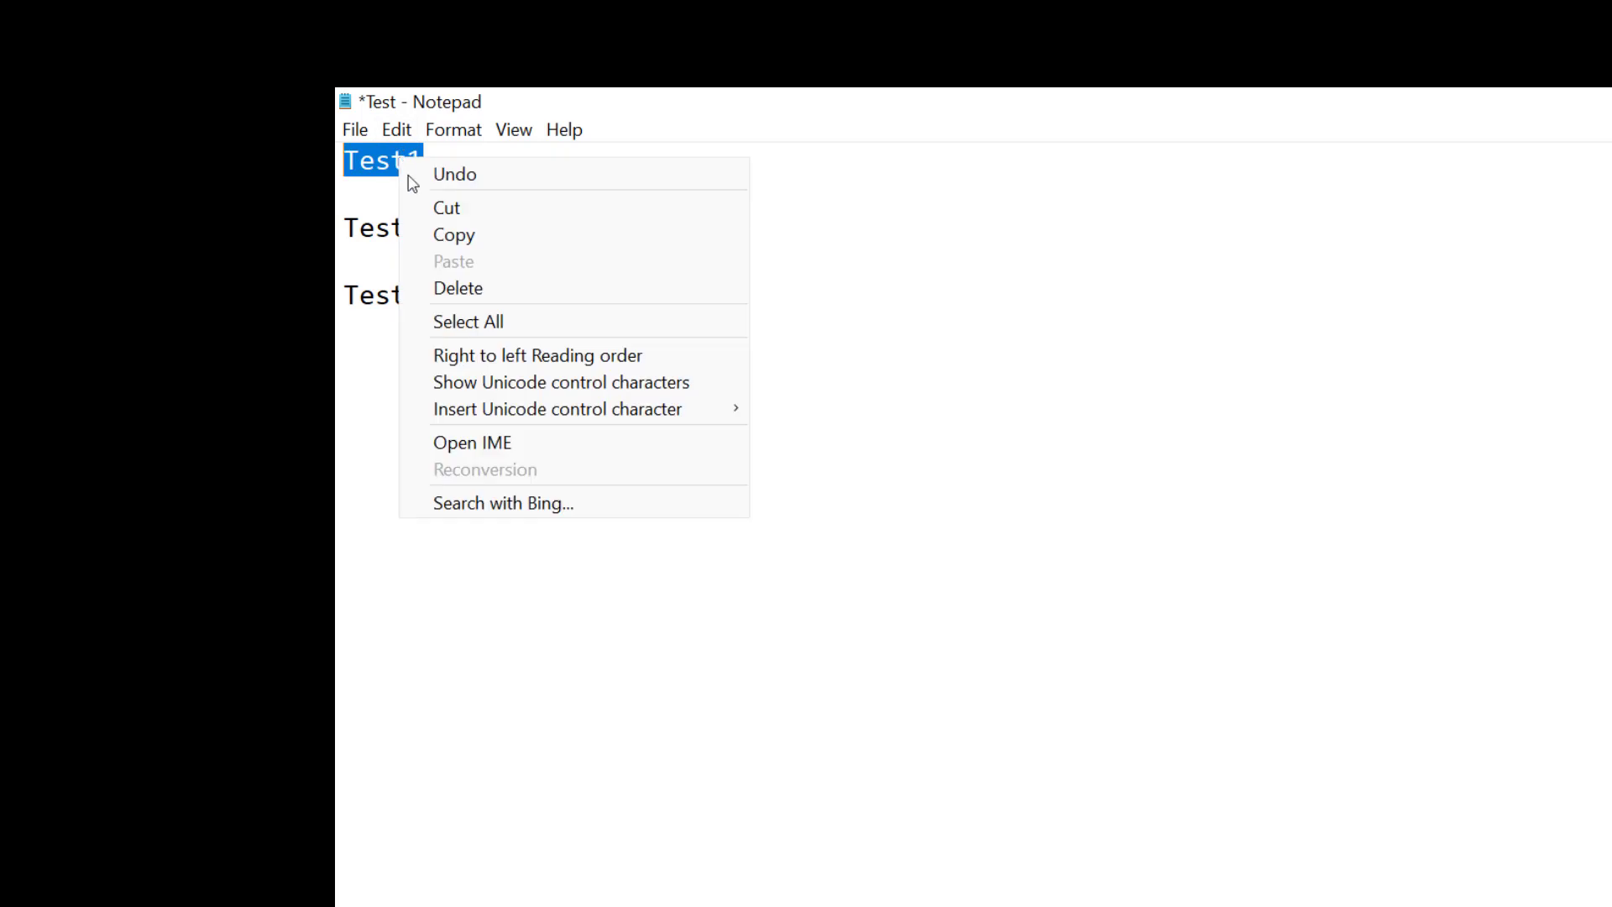
pyautogui.click(460, 242)
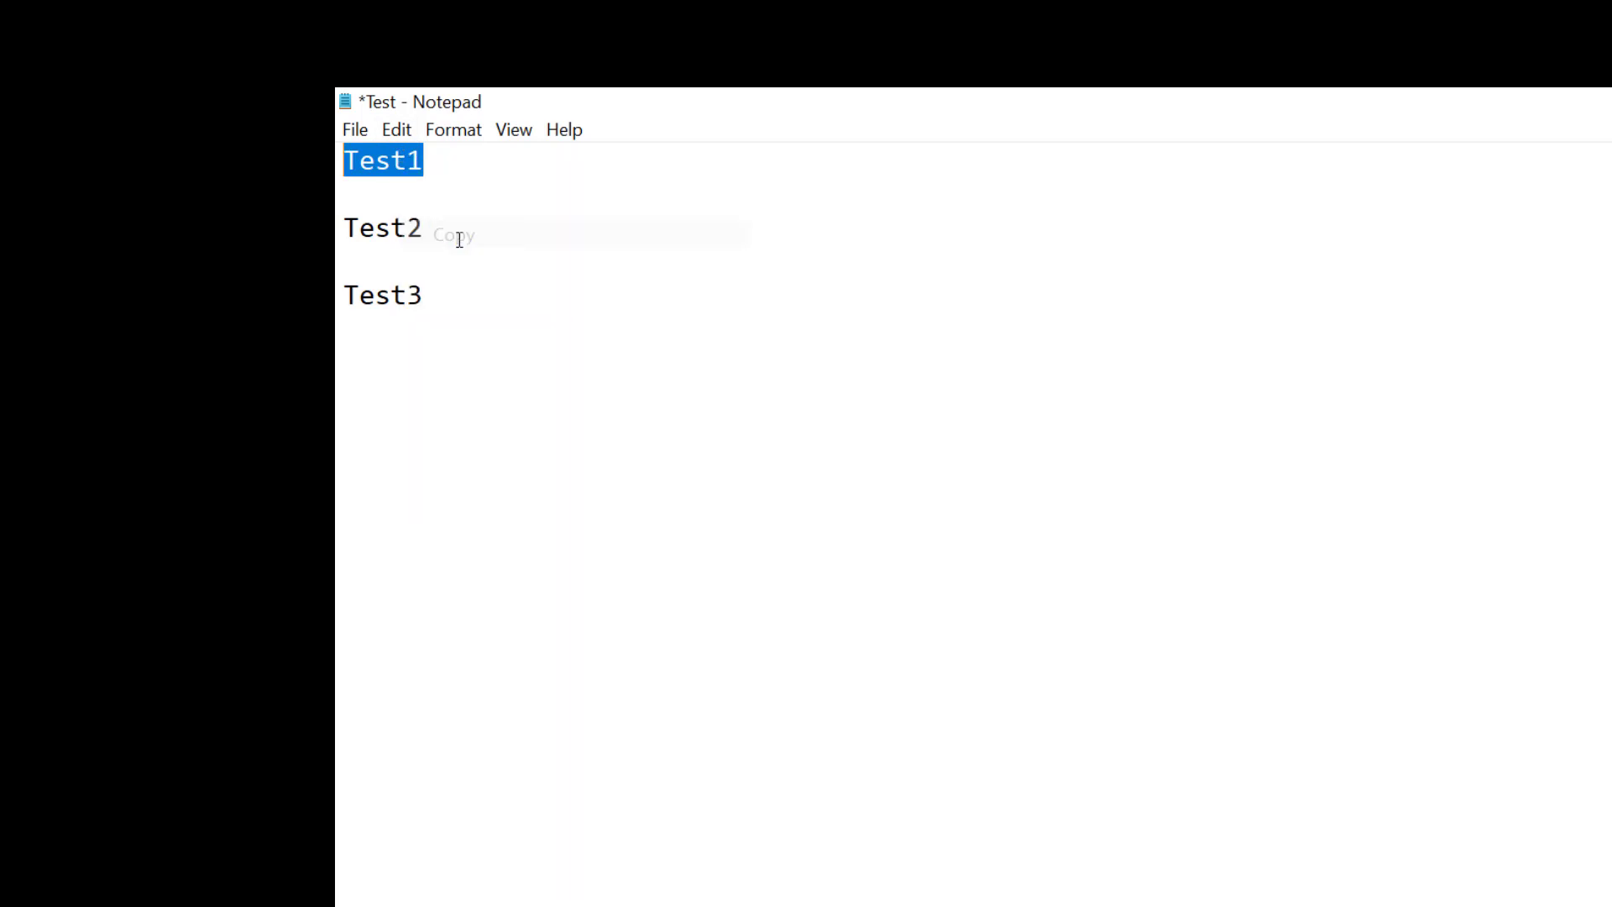
pyautogui.click(471, 294)
pyautogui.press('Return')
pyautogui.press('Return')
pyautogui.rightClick(372, 362)
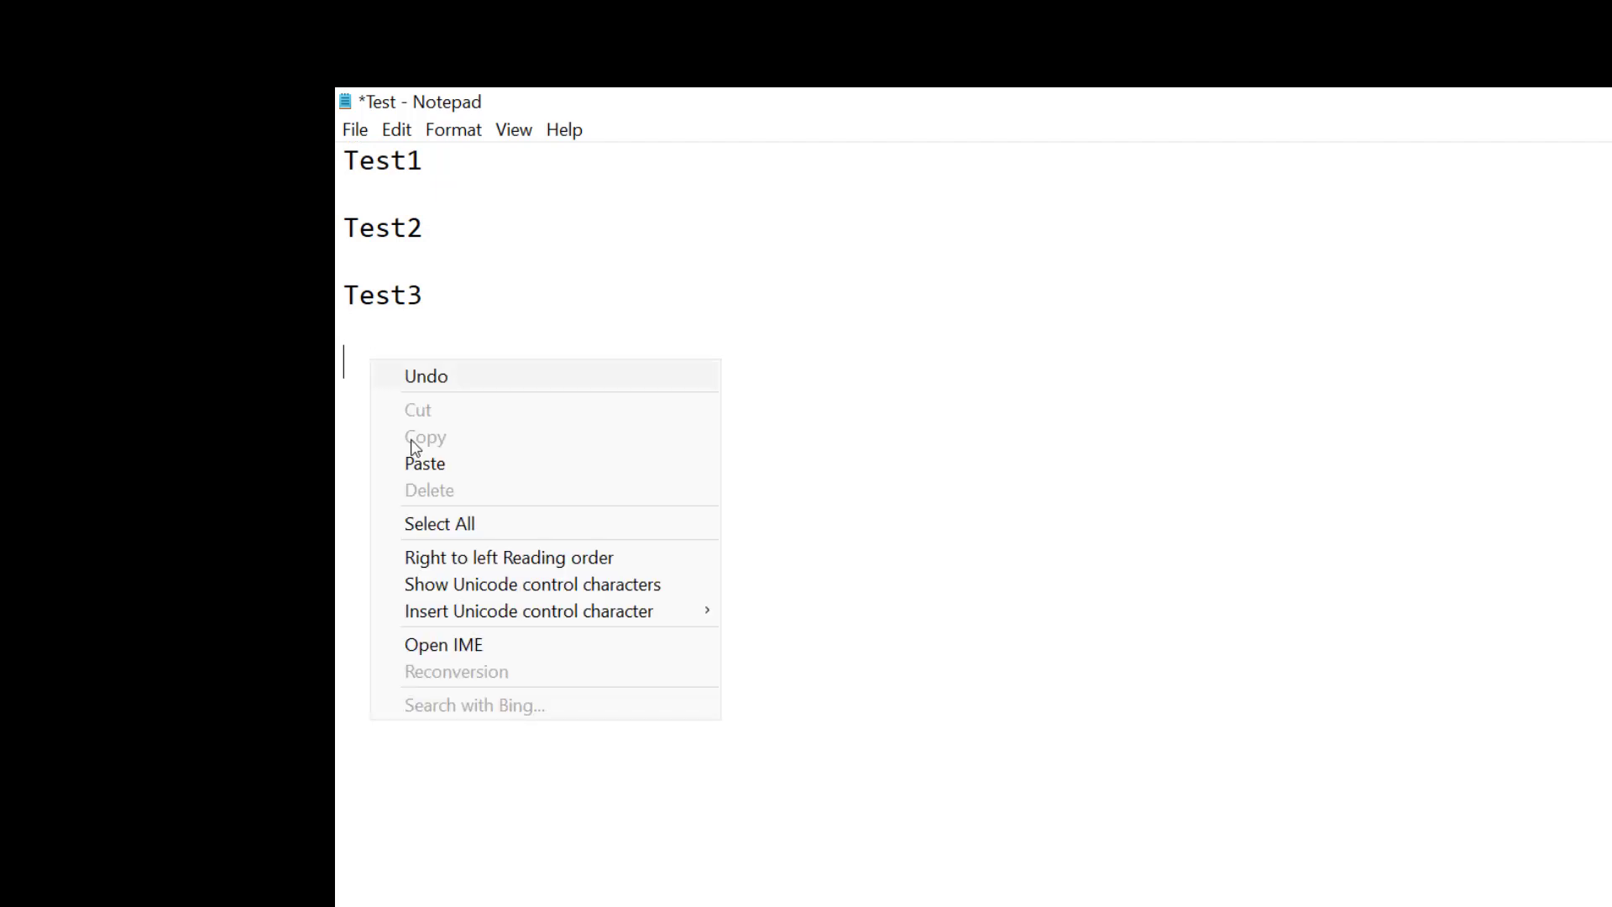
pyautogui.click(430, 467)
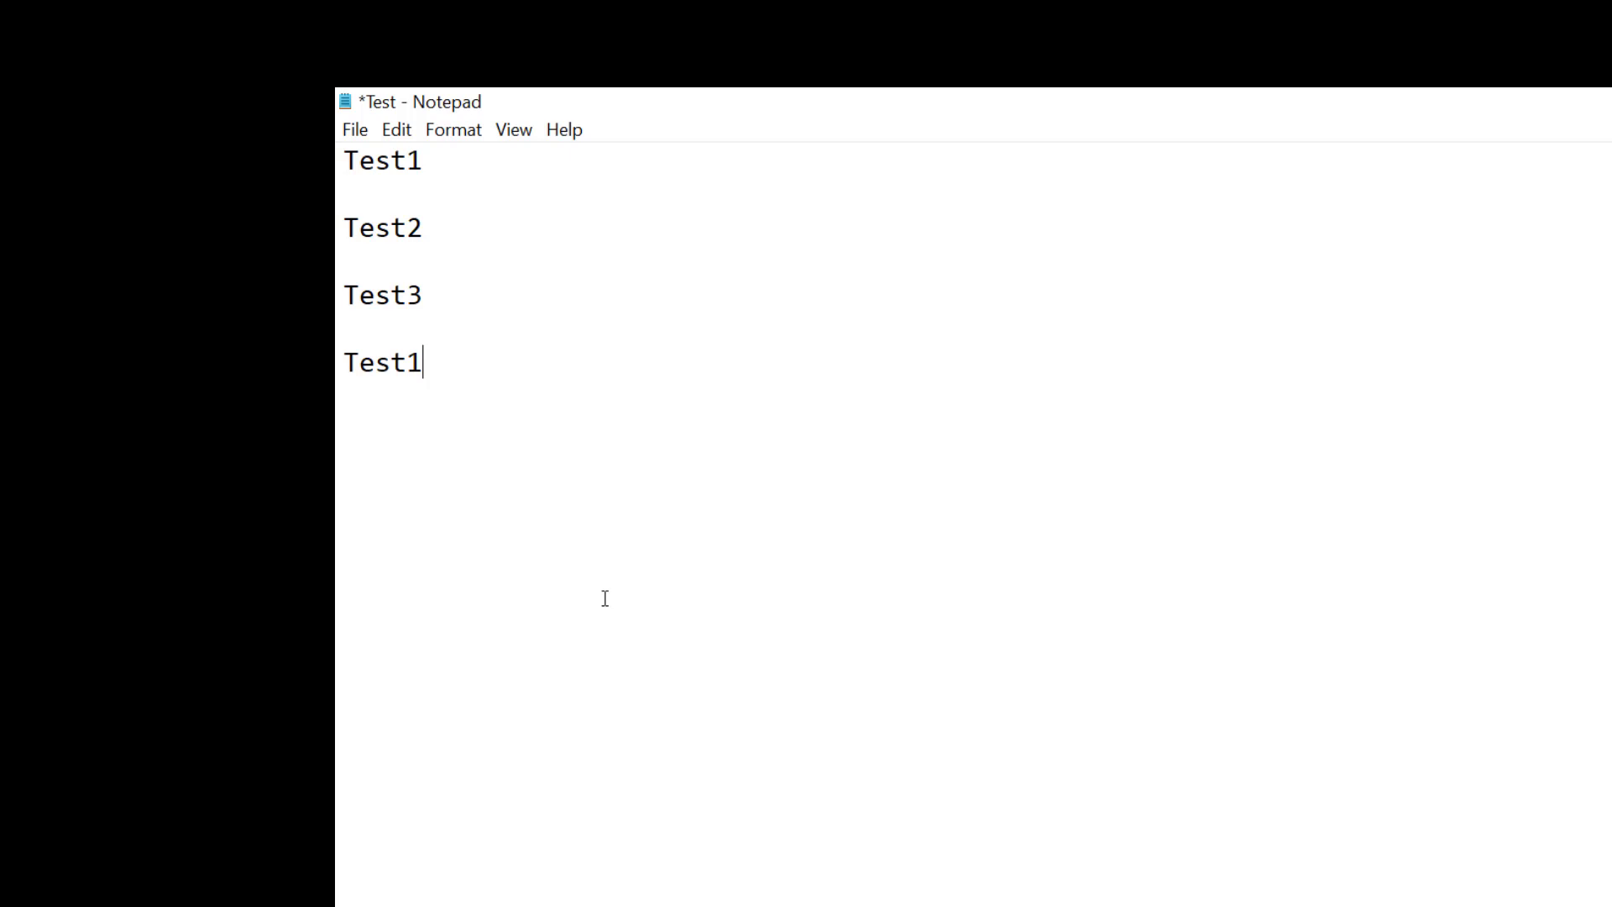
pyautogui.press('super+v')
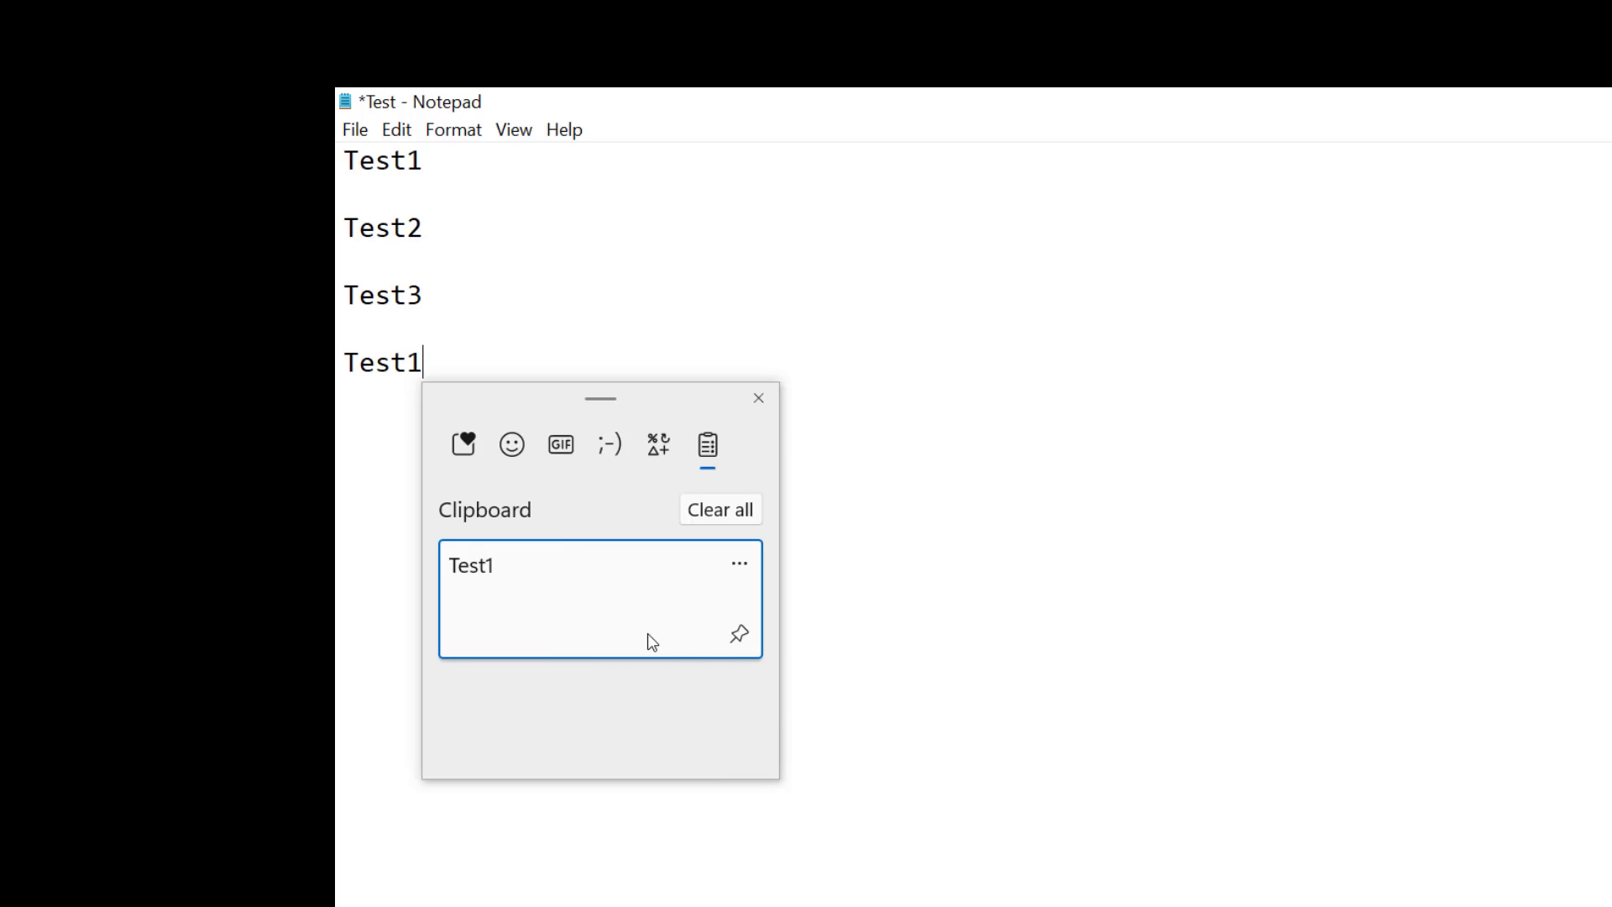
# Copy Test2 and paste it on a new line below the last Test1.
pyautogui.click(903, 406)
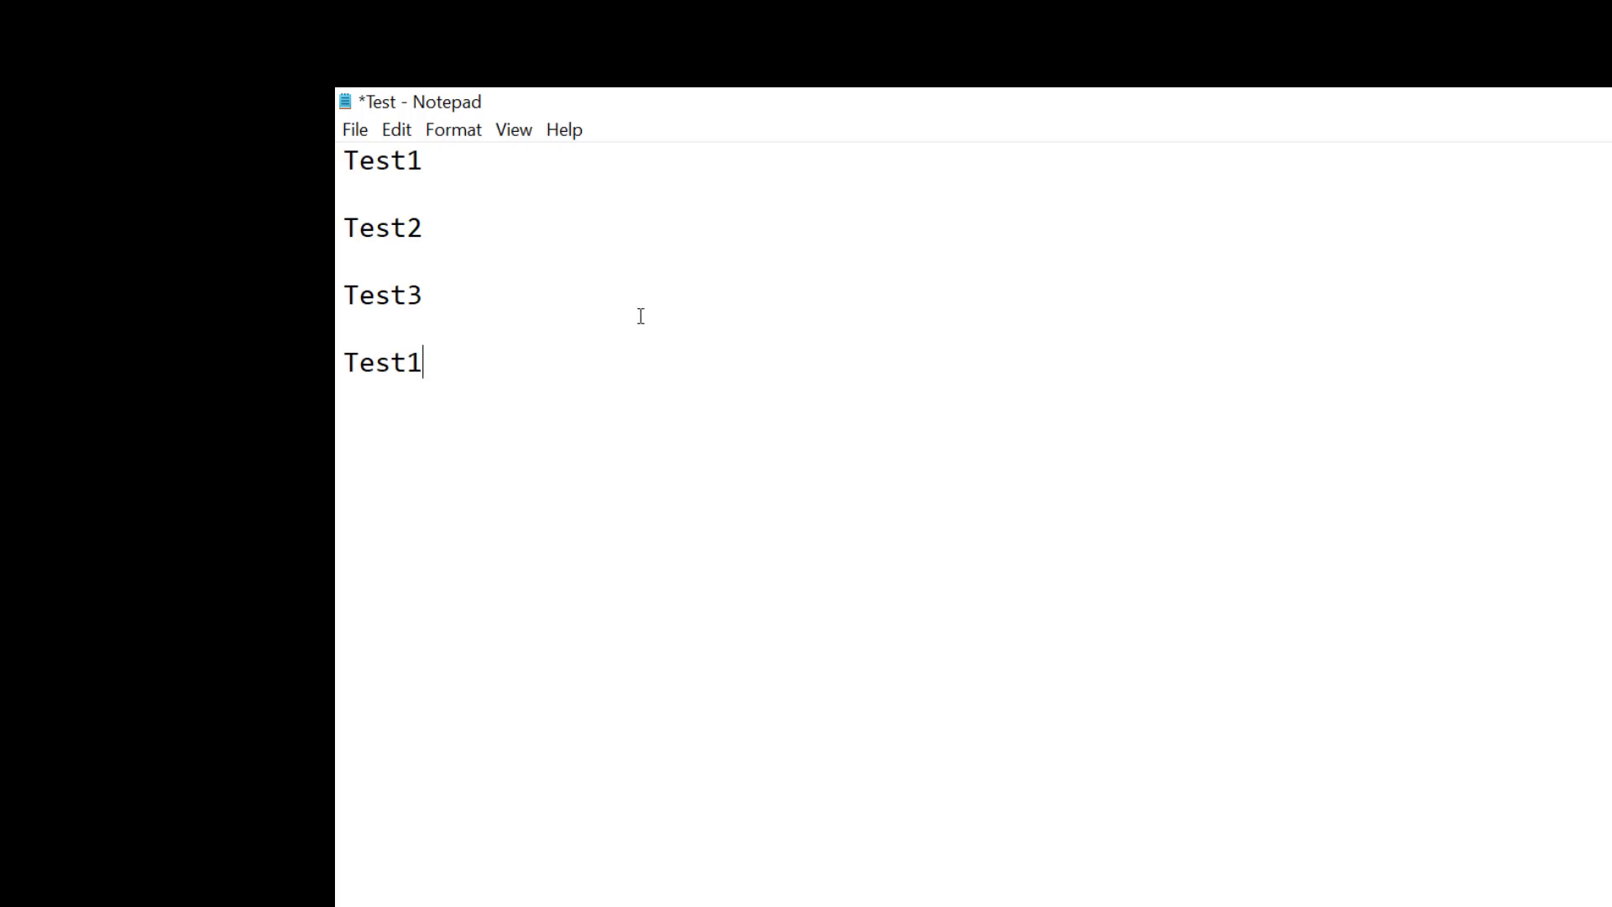
pyautogui.doubleClick(365, 227)
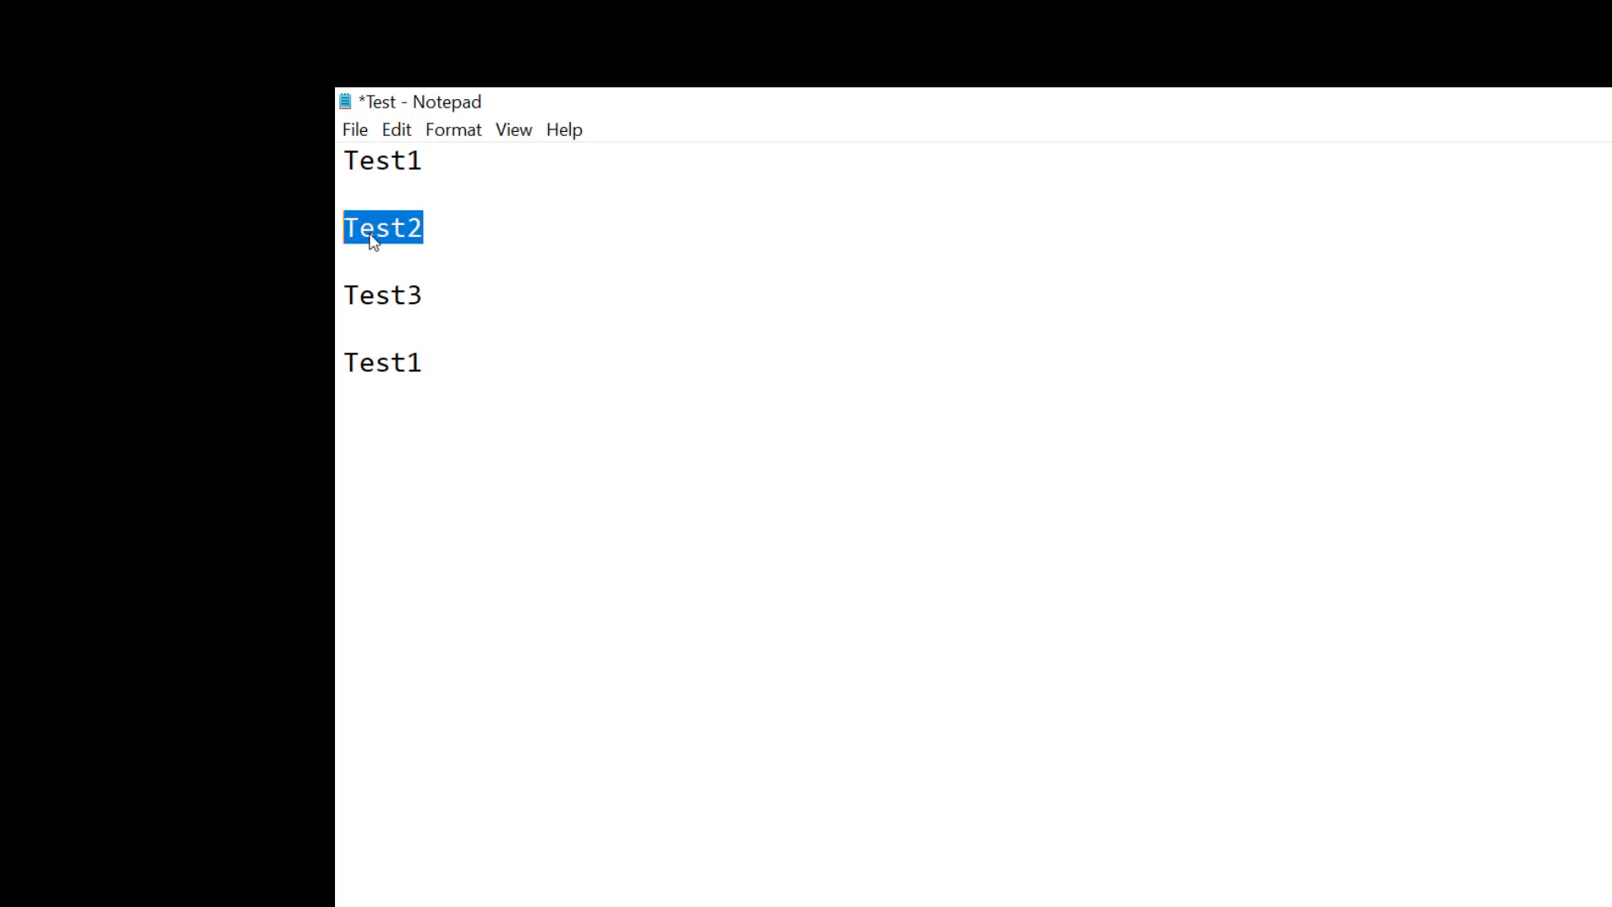
pyautogui.rightClick(372, 237)
pyautogui.click(443, 311)
pyautogui.click(450, 367)
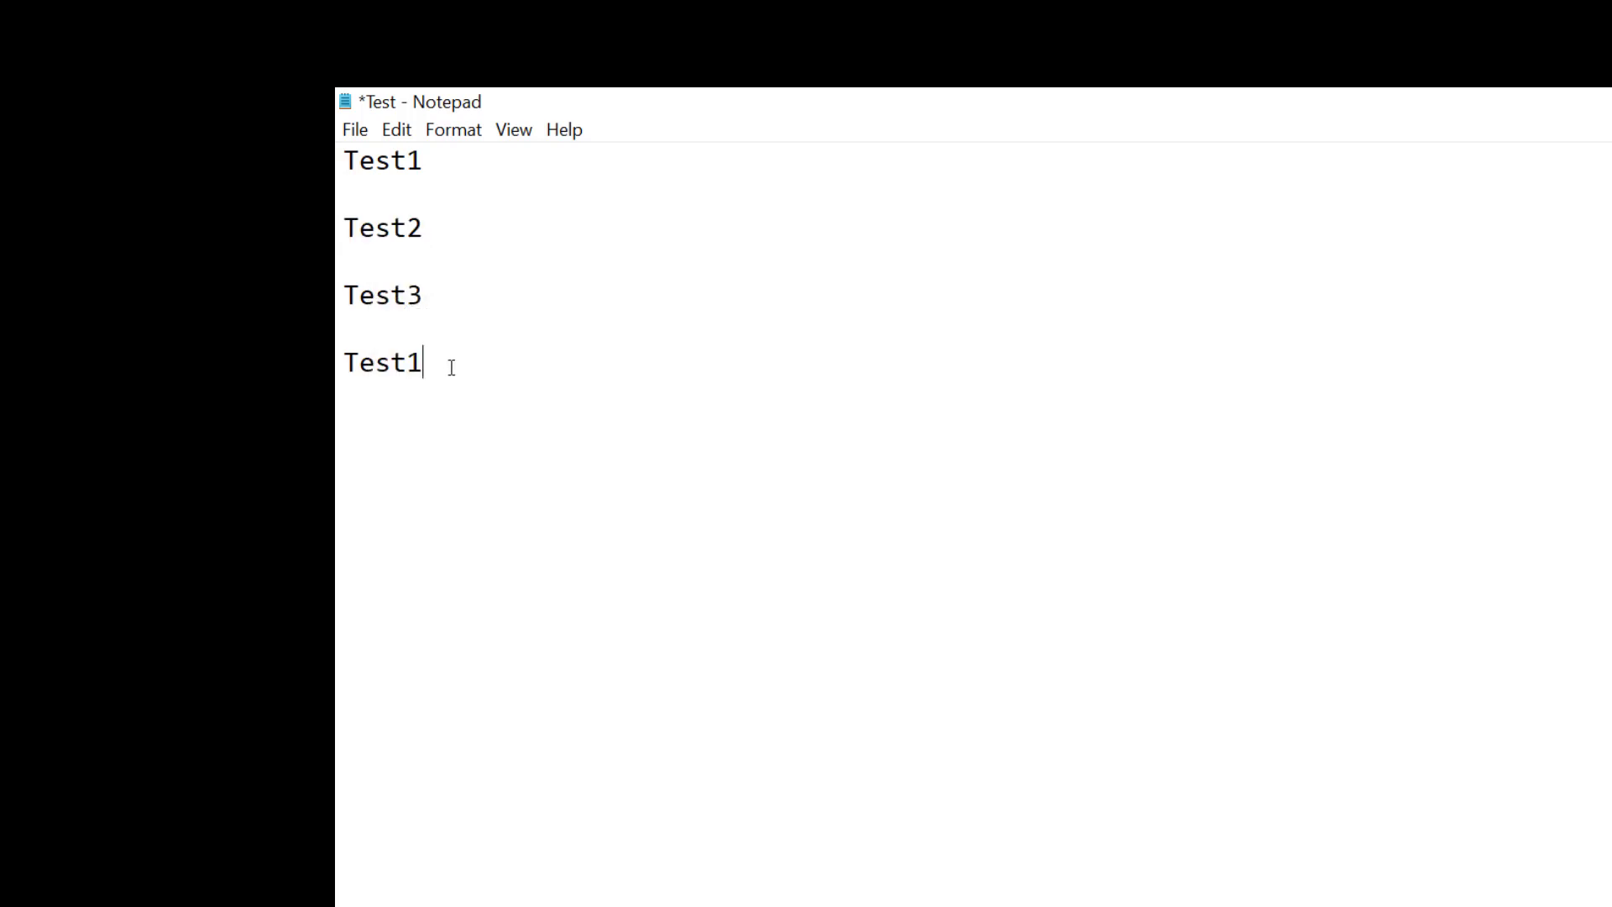
pyautogui.press('Return')
pyautogui.press('Return')
pyautogui.rightClick(361, 428)
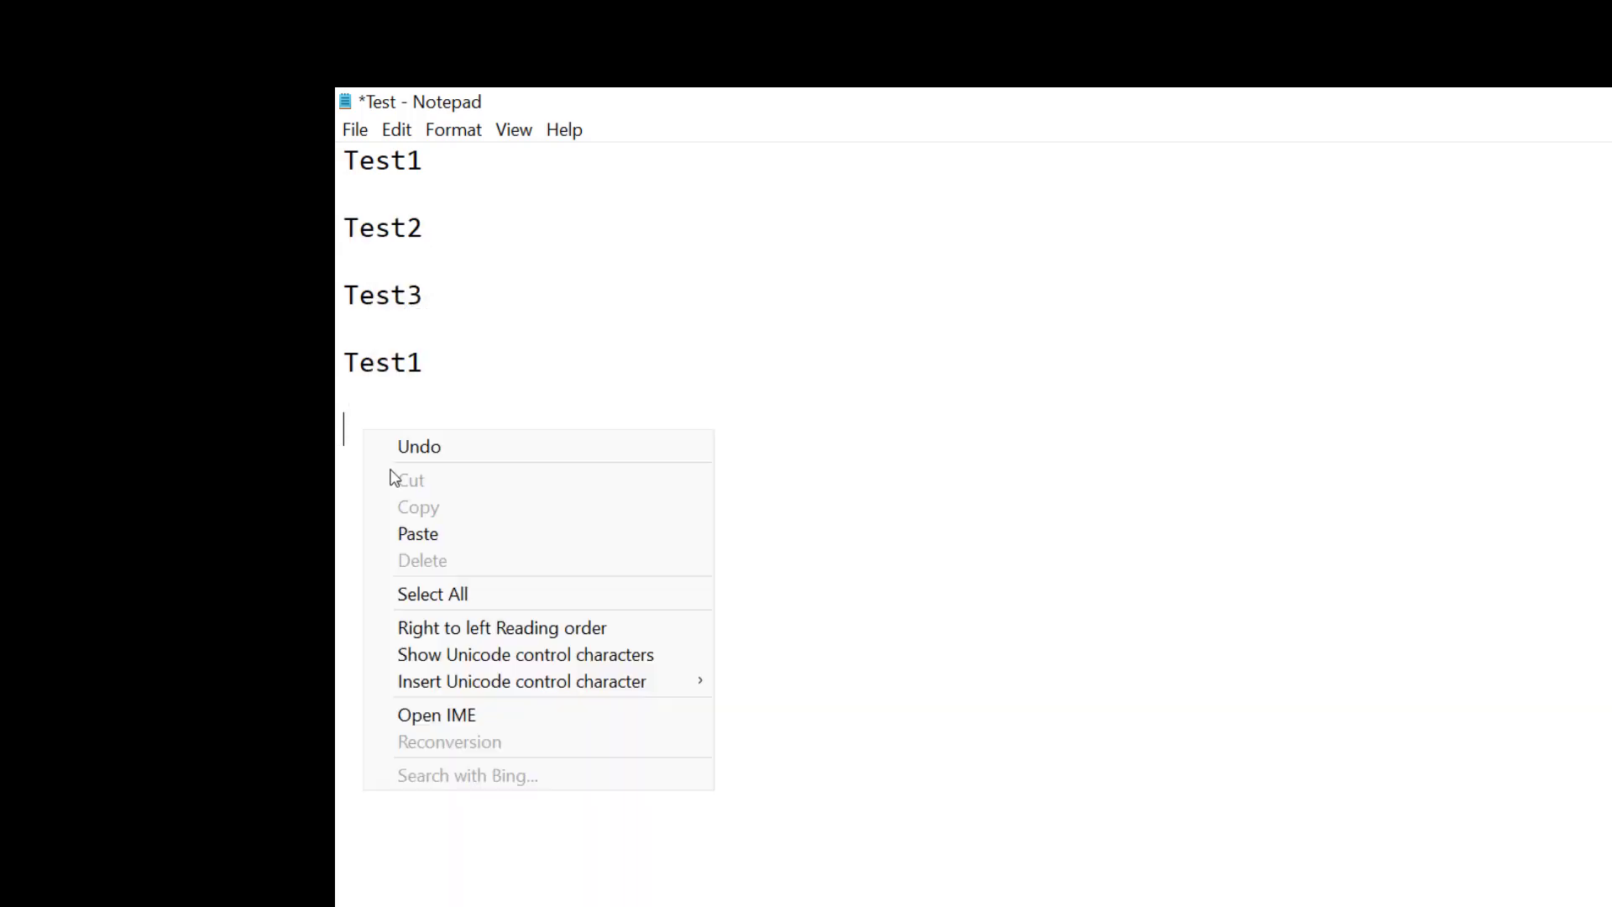
pyautogui.click(432, 533)
# Copy Test3 and paste it on a new line below the last Test2.
pyautogui.click(433, 298)
pyautogui.doubleClick(369, 289)
pyautogui.rightClick(369, 289)
pyautogui.click(438, 365)
pyautogui.click(473, 440)
pyautogui.press('Return')
pyautogui.press('Return')
pyautogui.rightClick(436, 503)
pyautogui.click(506, 604)
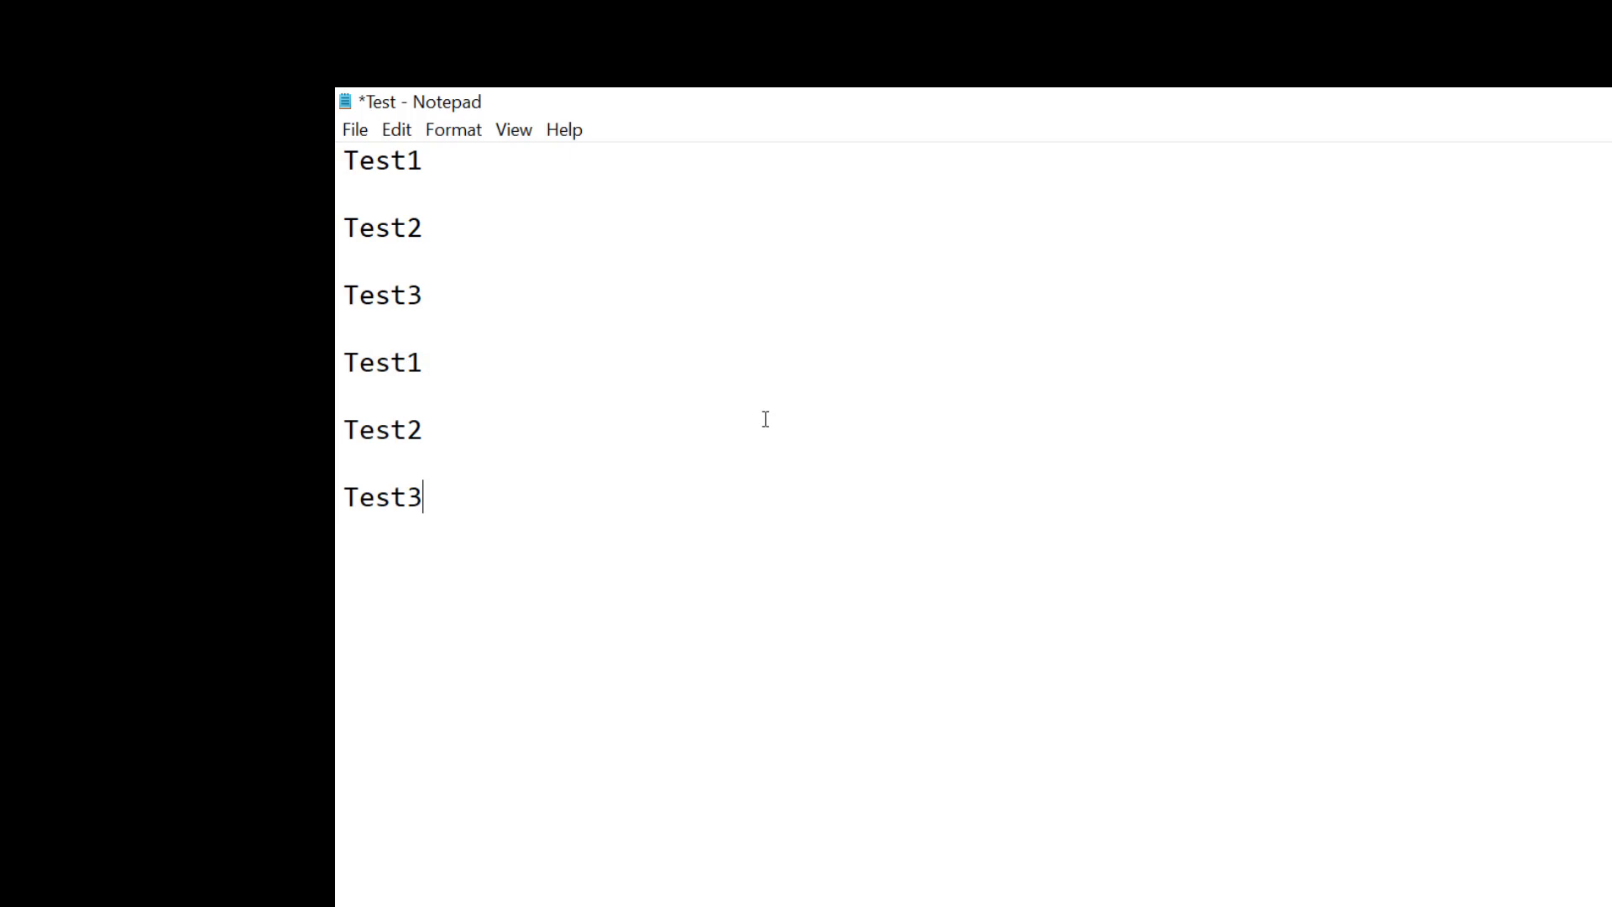
# Show the clipboard history beside the text, listing Test3 above Test2.
pyautogui.press('super+v')
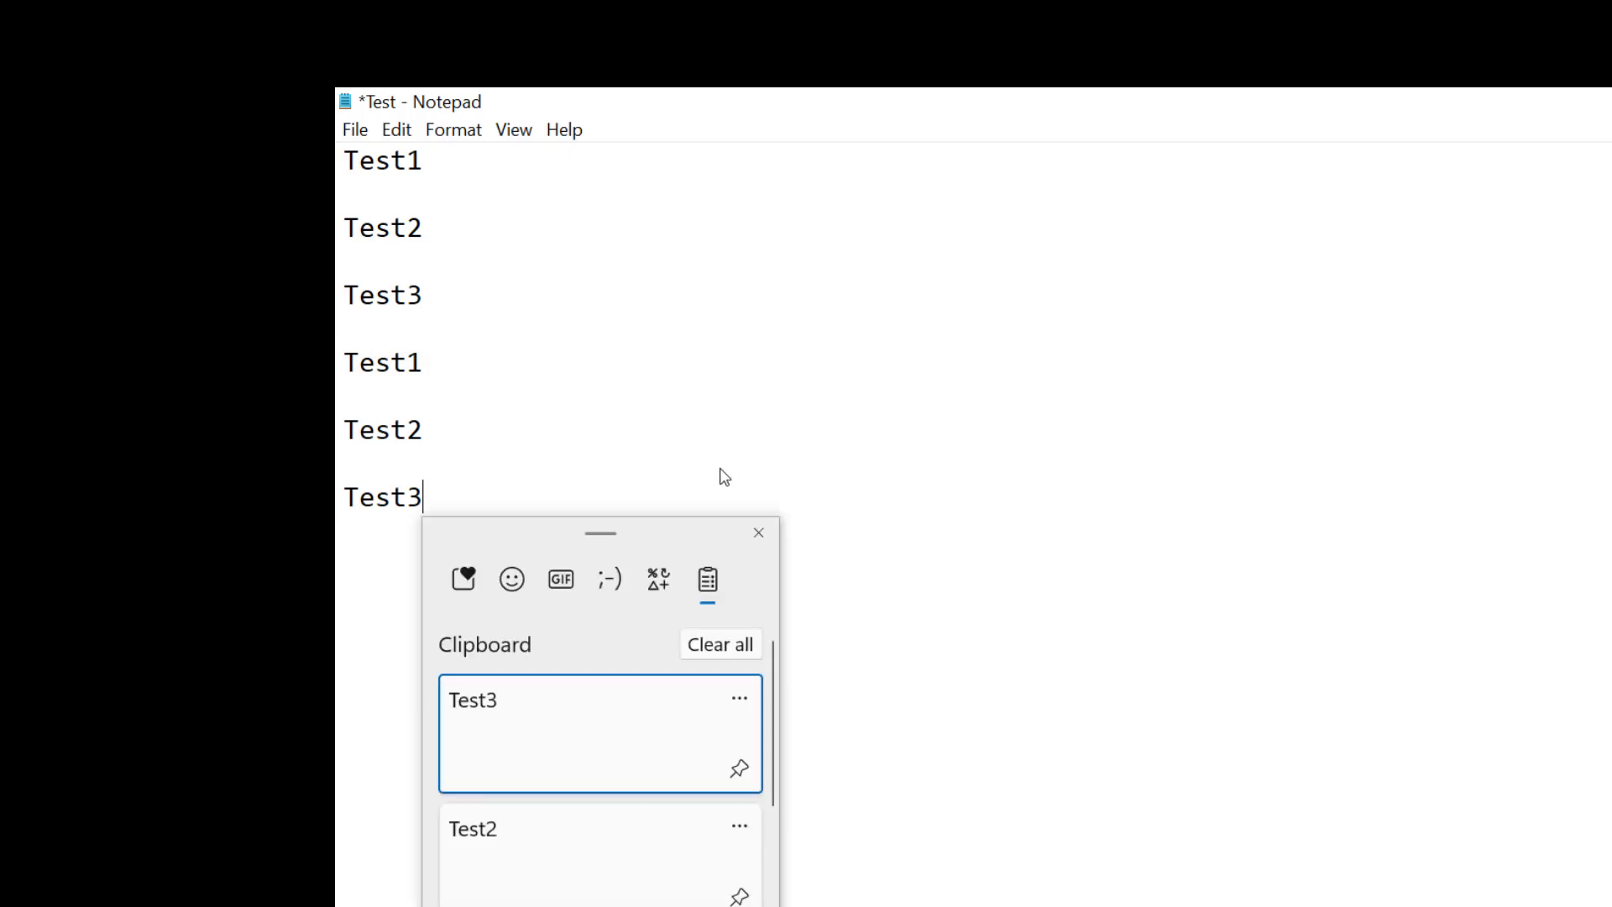
pyautogui.moveTo(682, 537); pyautogui.dragTo(884, 193)
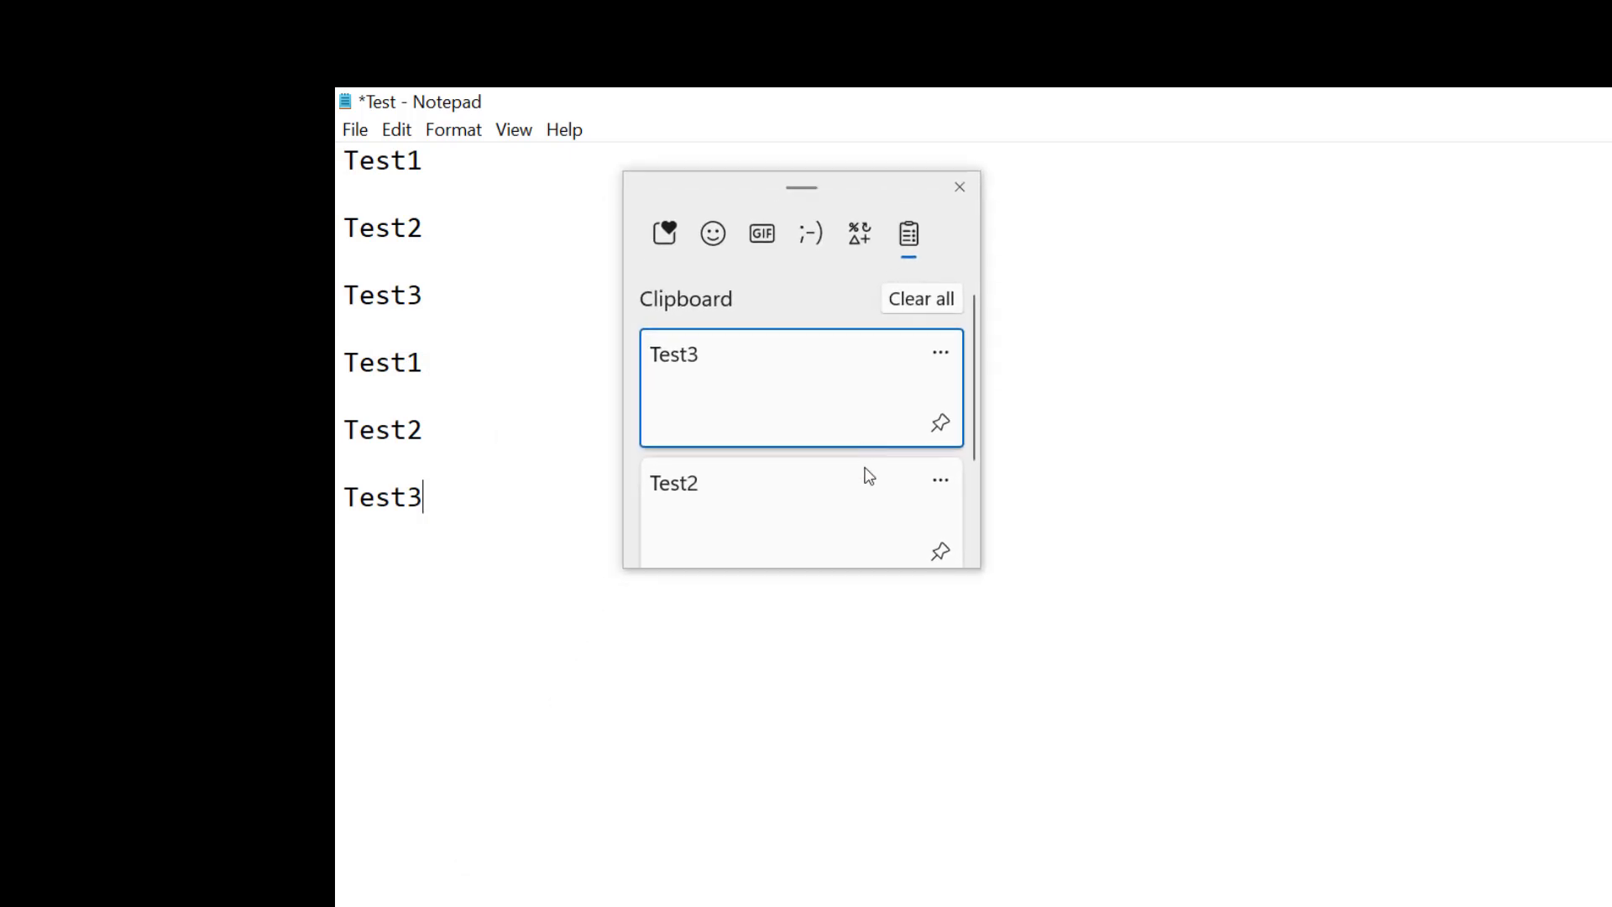
pyautogui.scroll(-2, 853, 409)
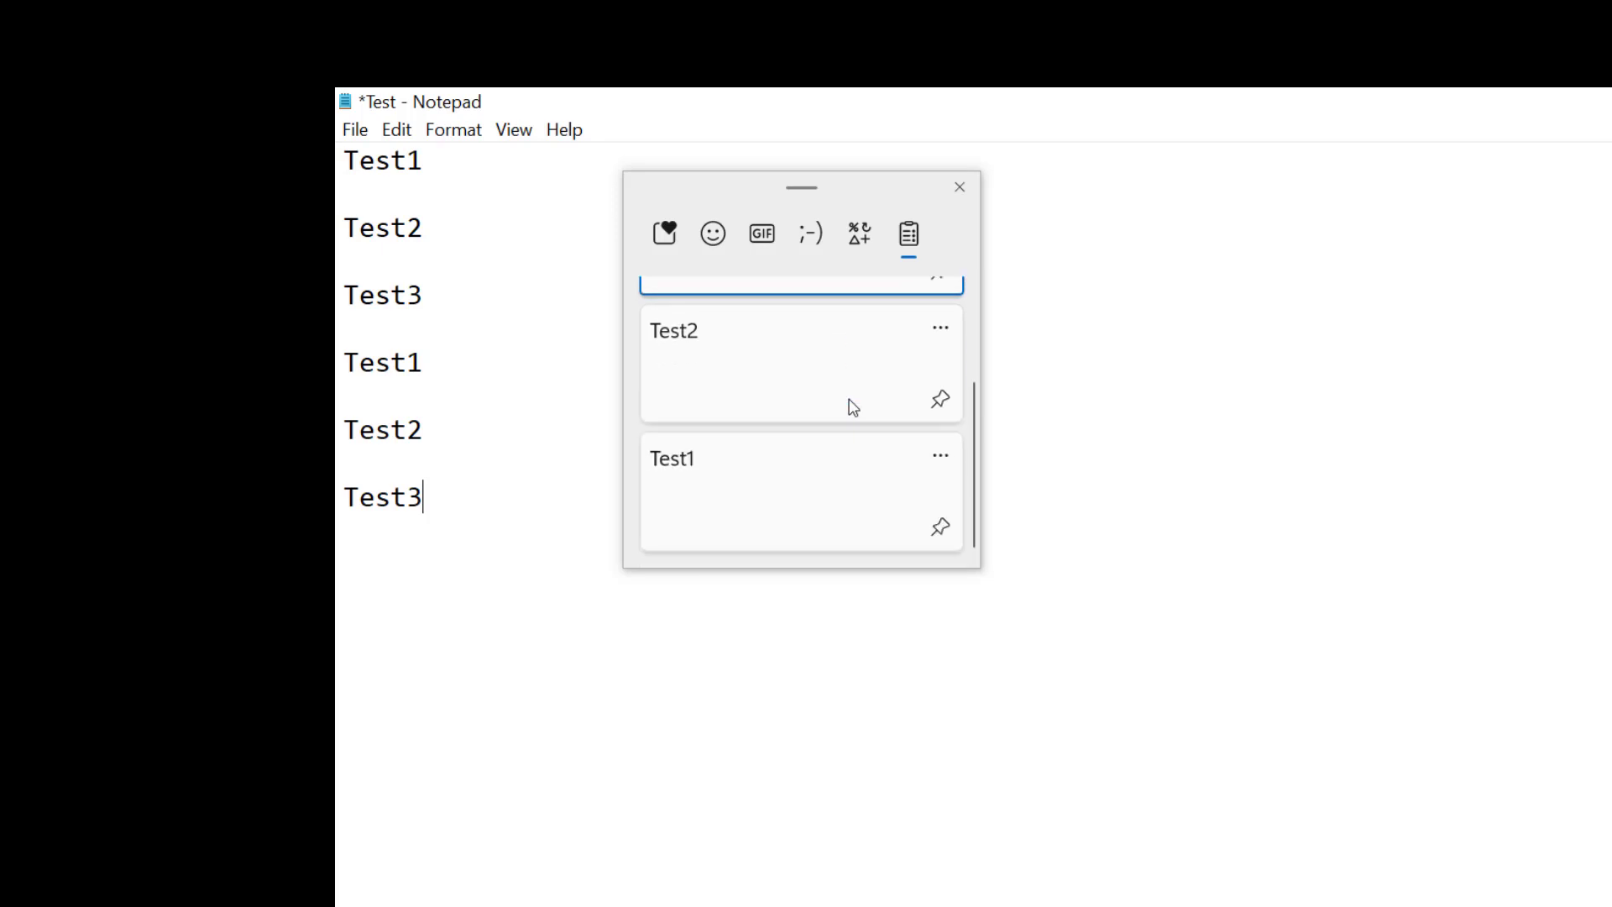
pyautogui.scroll(2, 853, 409)
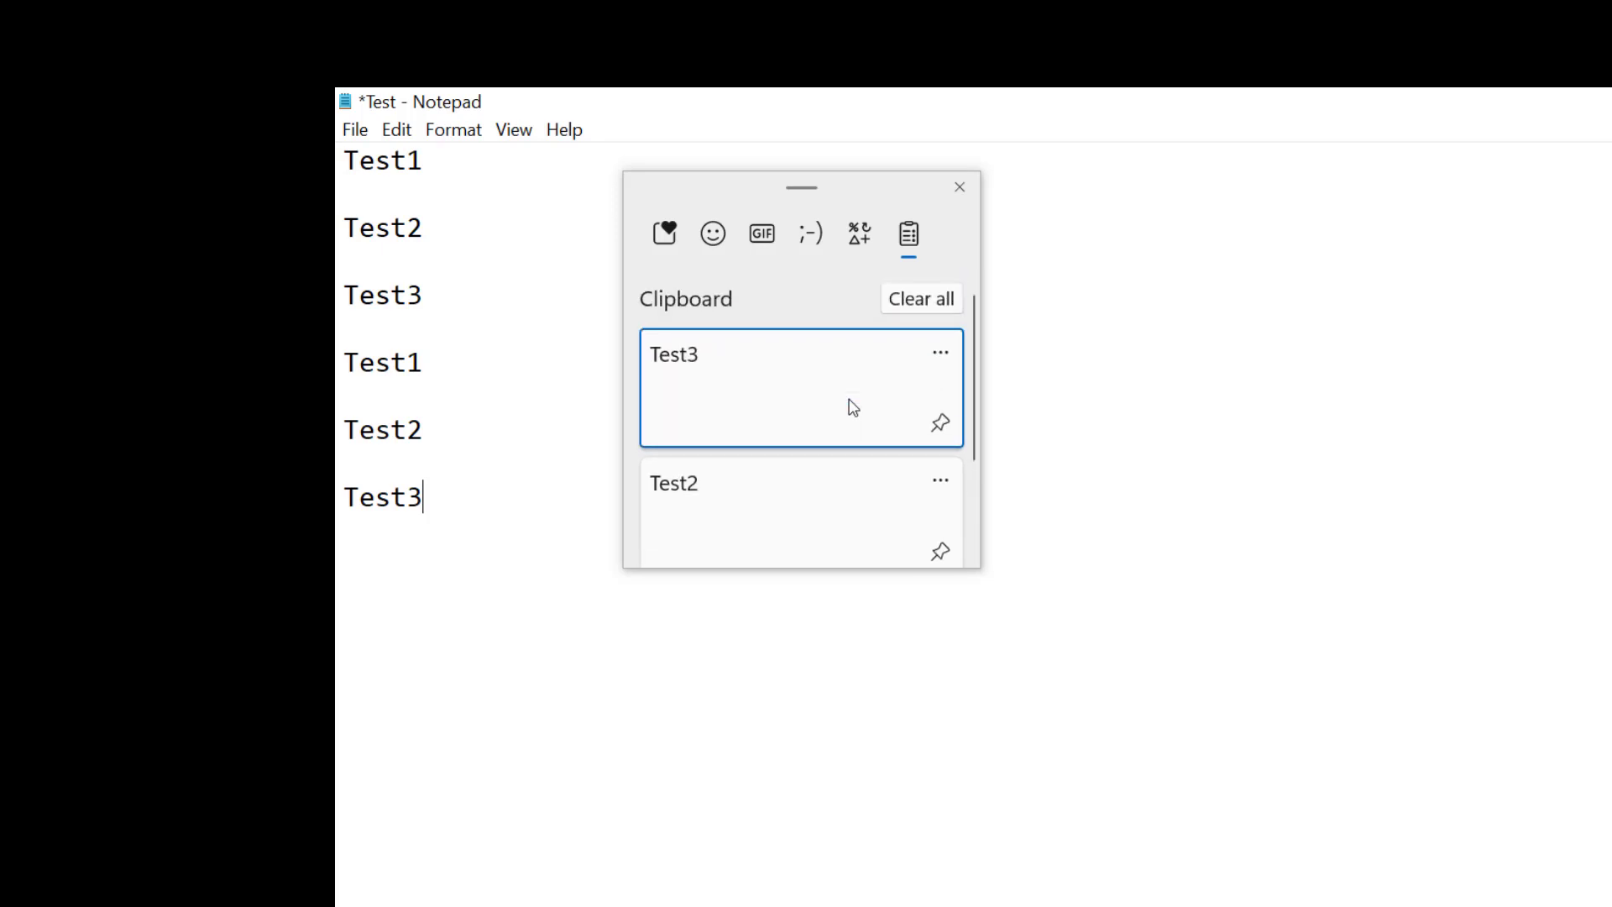
# Paste Test3 from the history so the sixth line reads Test3Test3, then reopen the history.
pyautogui.click(757, 391)
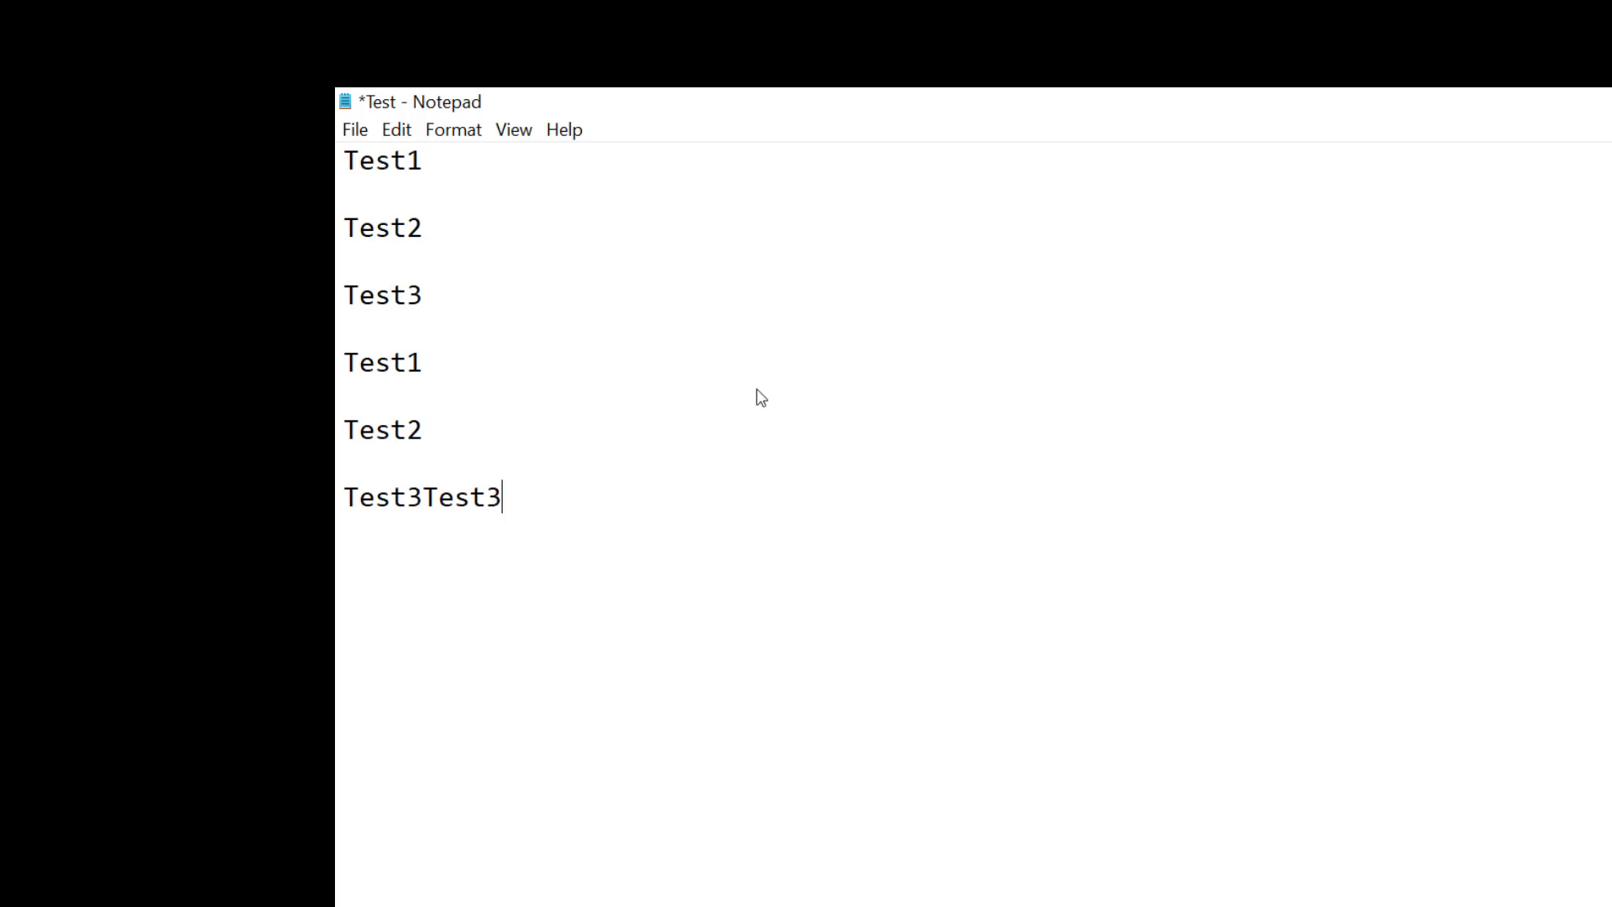
pyautogui.press('super+v')
pyautogui.moveTo(727, 531); pyautogui.dragTo(864, 173)
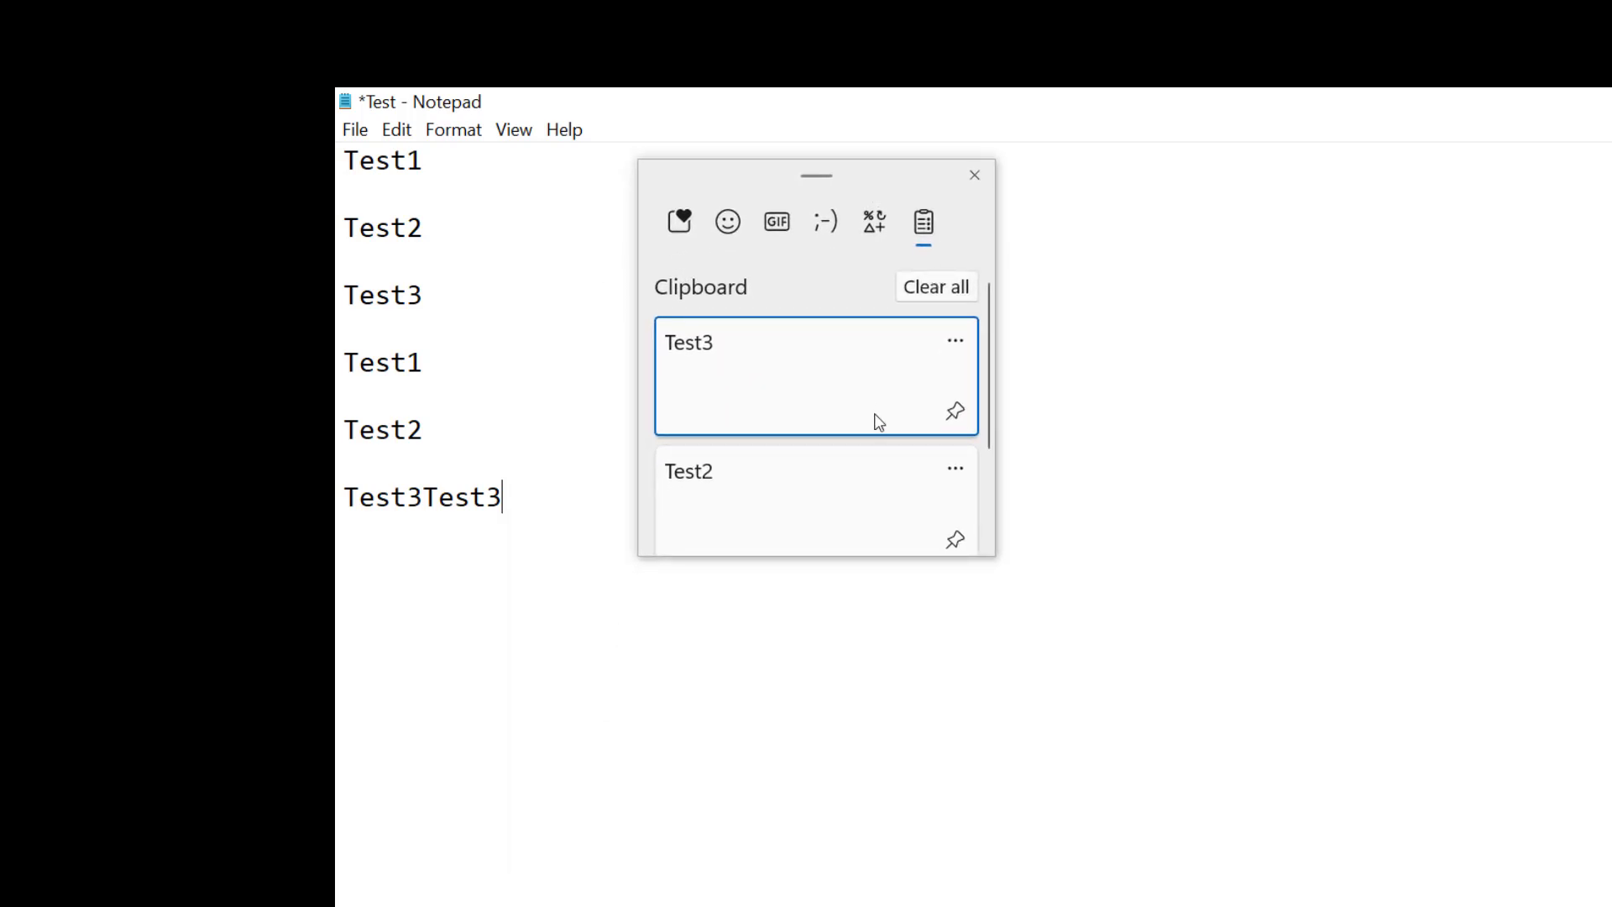
pyautogui.scroll(-2, 875, 421)
pyautogui.scroll(2, 874, 421)
# Delete the Test3 entry from the clipboard history, leaving Test2 at the top.
pyautogui.click(955, 344)
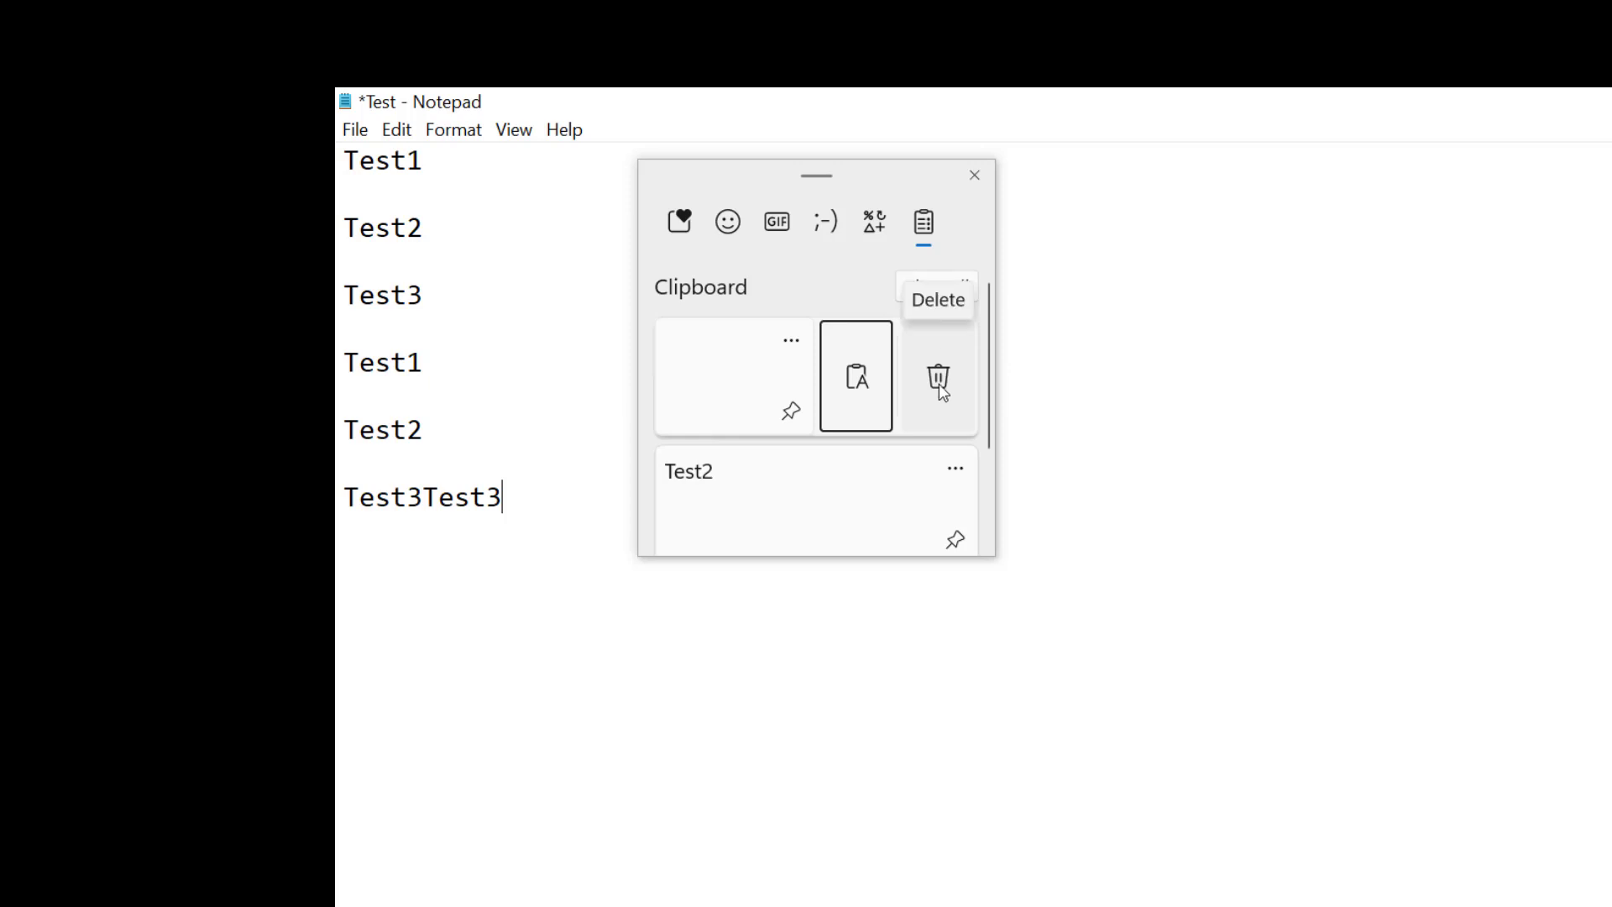
pyautogui.click(939, 378)
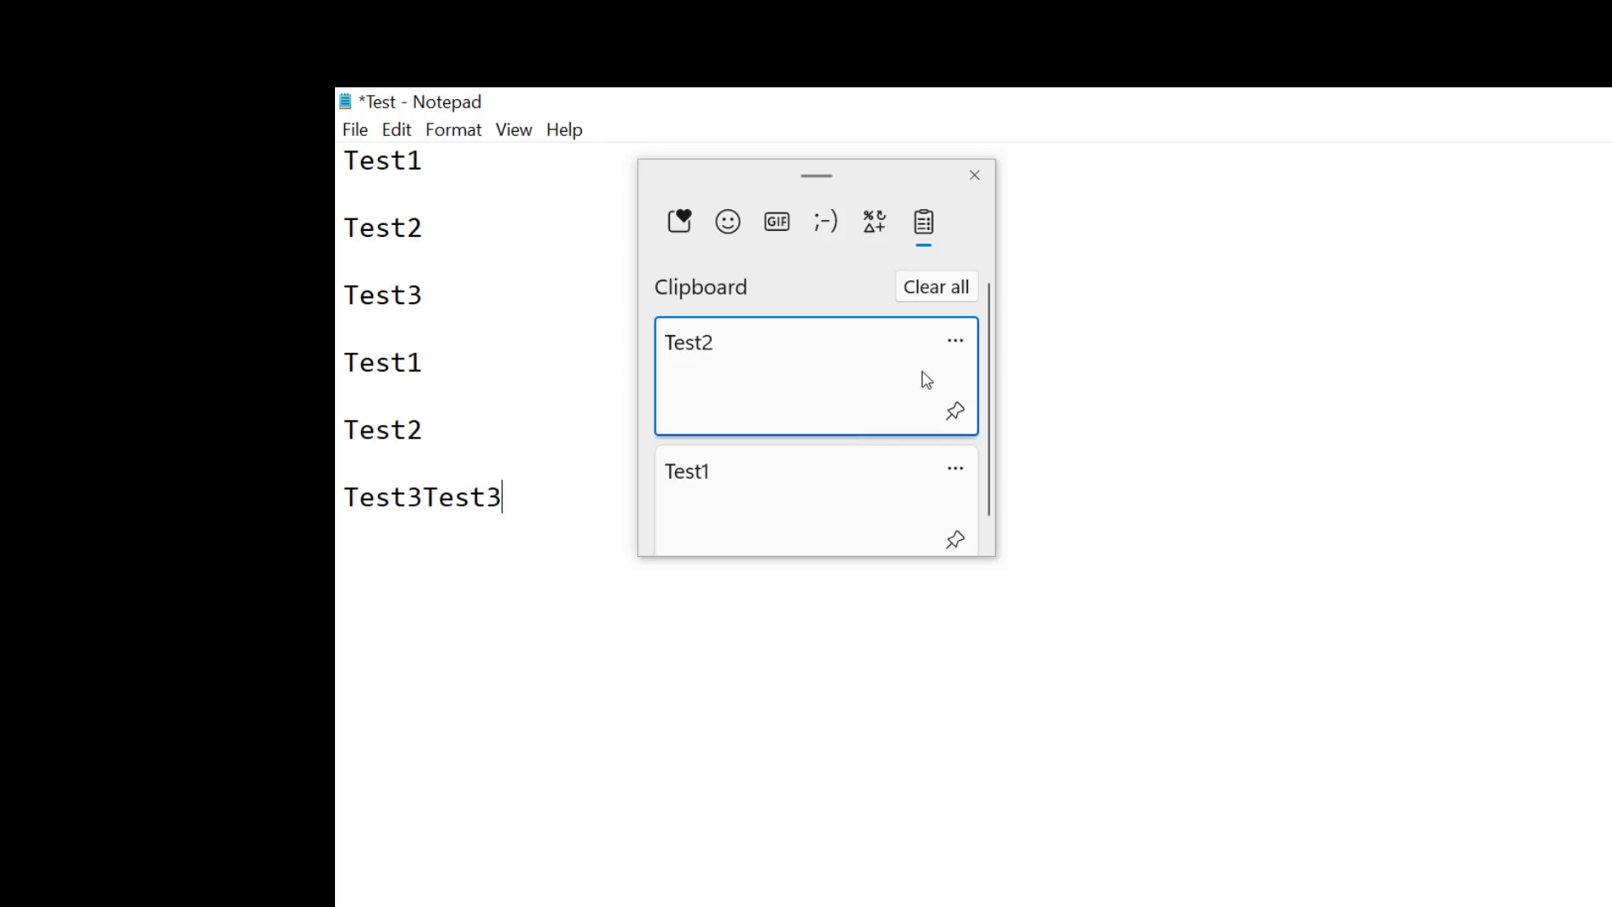
pyautogui.click(955, 344)
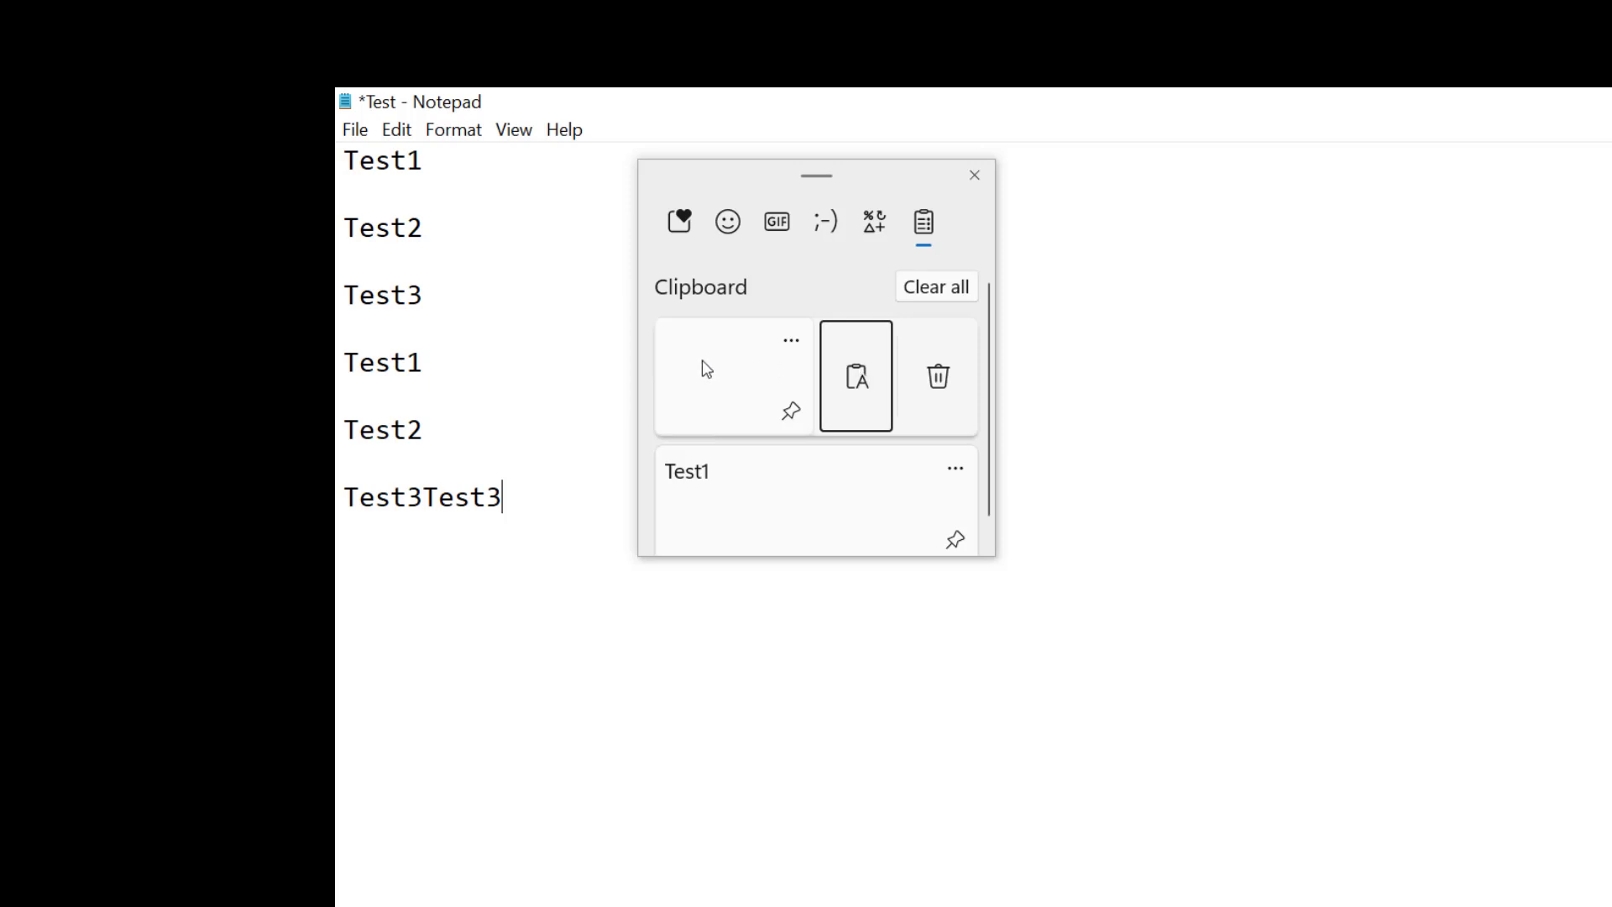
pyautogui.click(791, 341)
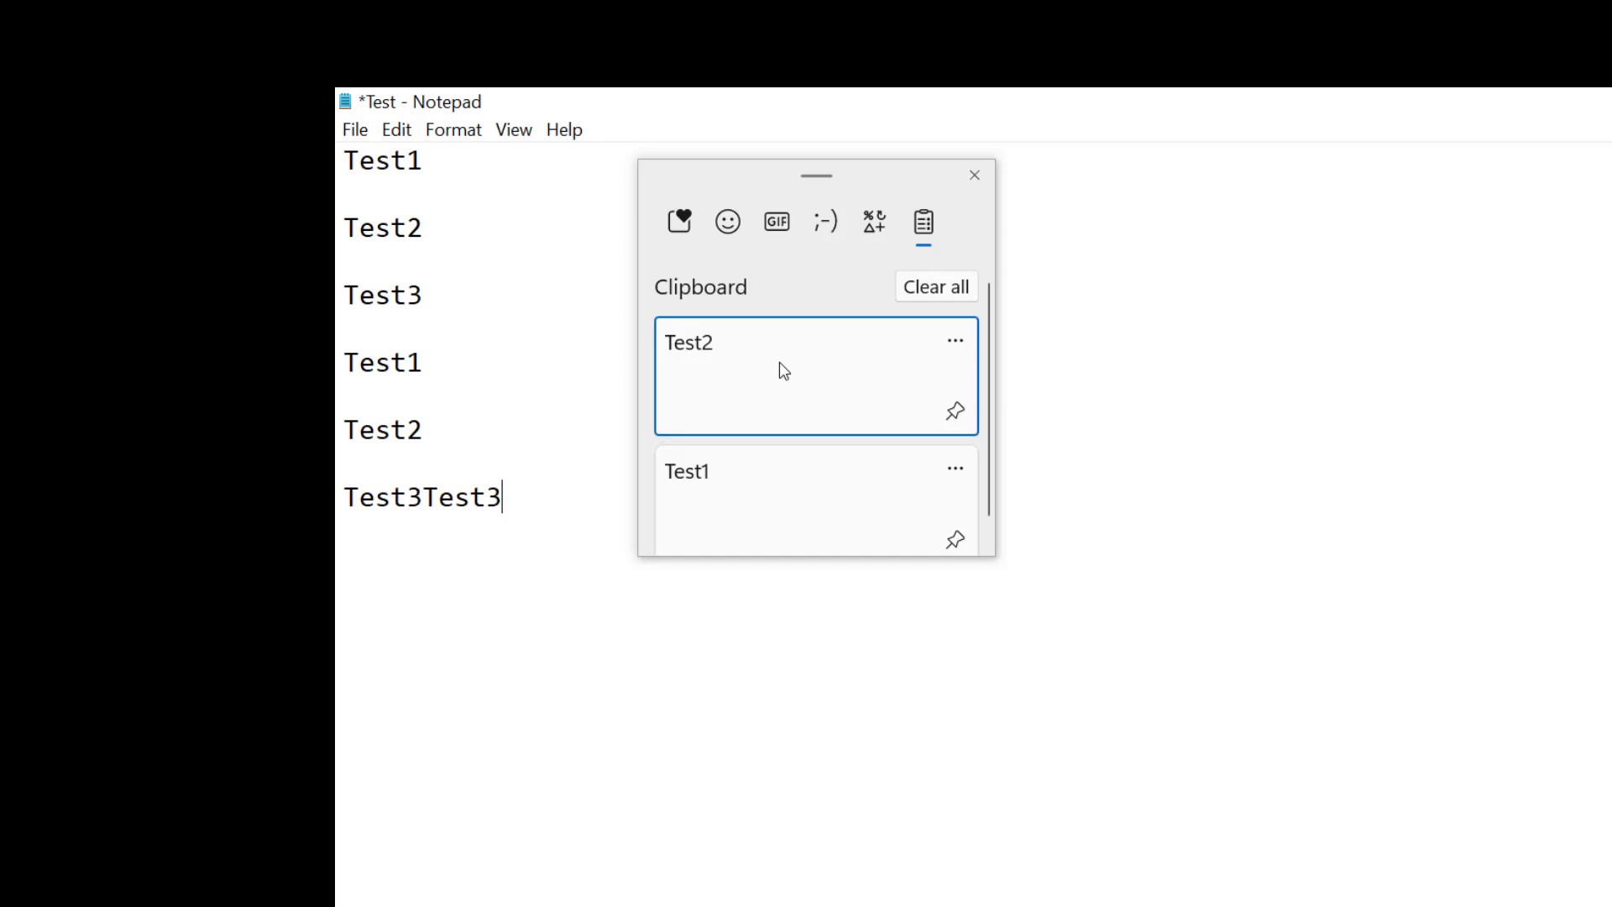
# Paste Test2 after Test3Test3 and pin Test2 in the clipboard history.
pyautogui.click(780, 363)
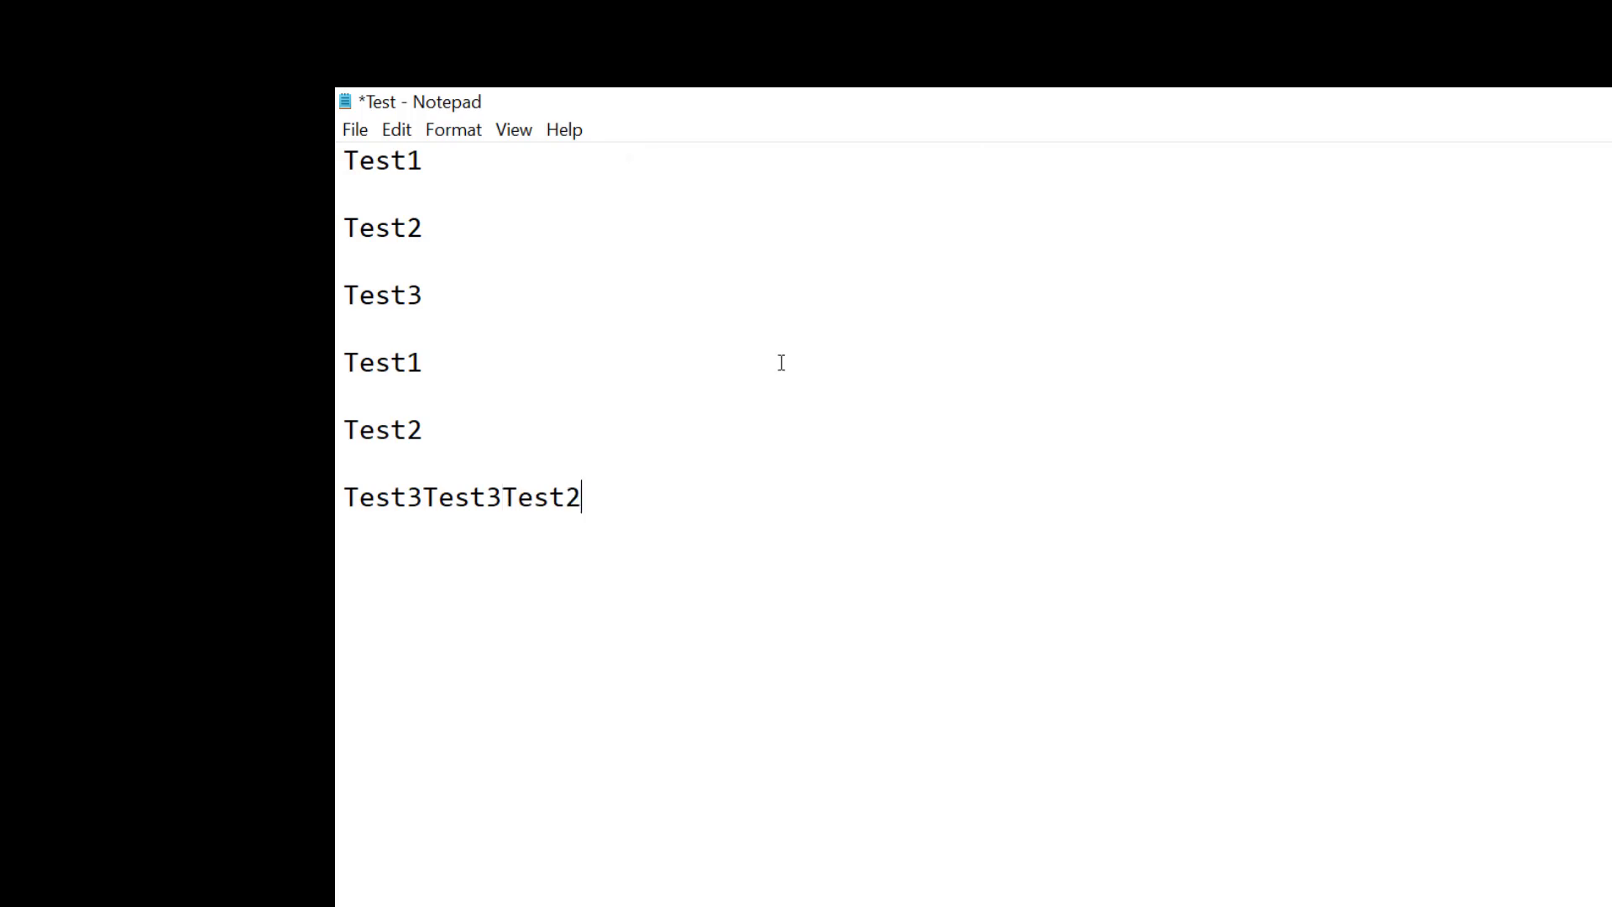
pyautogui.press('super+v')
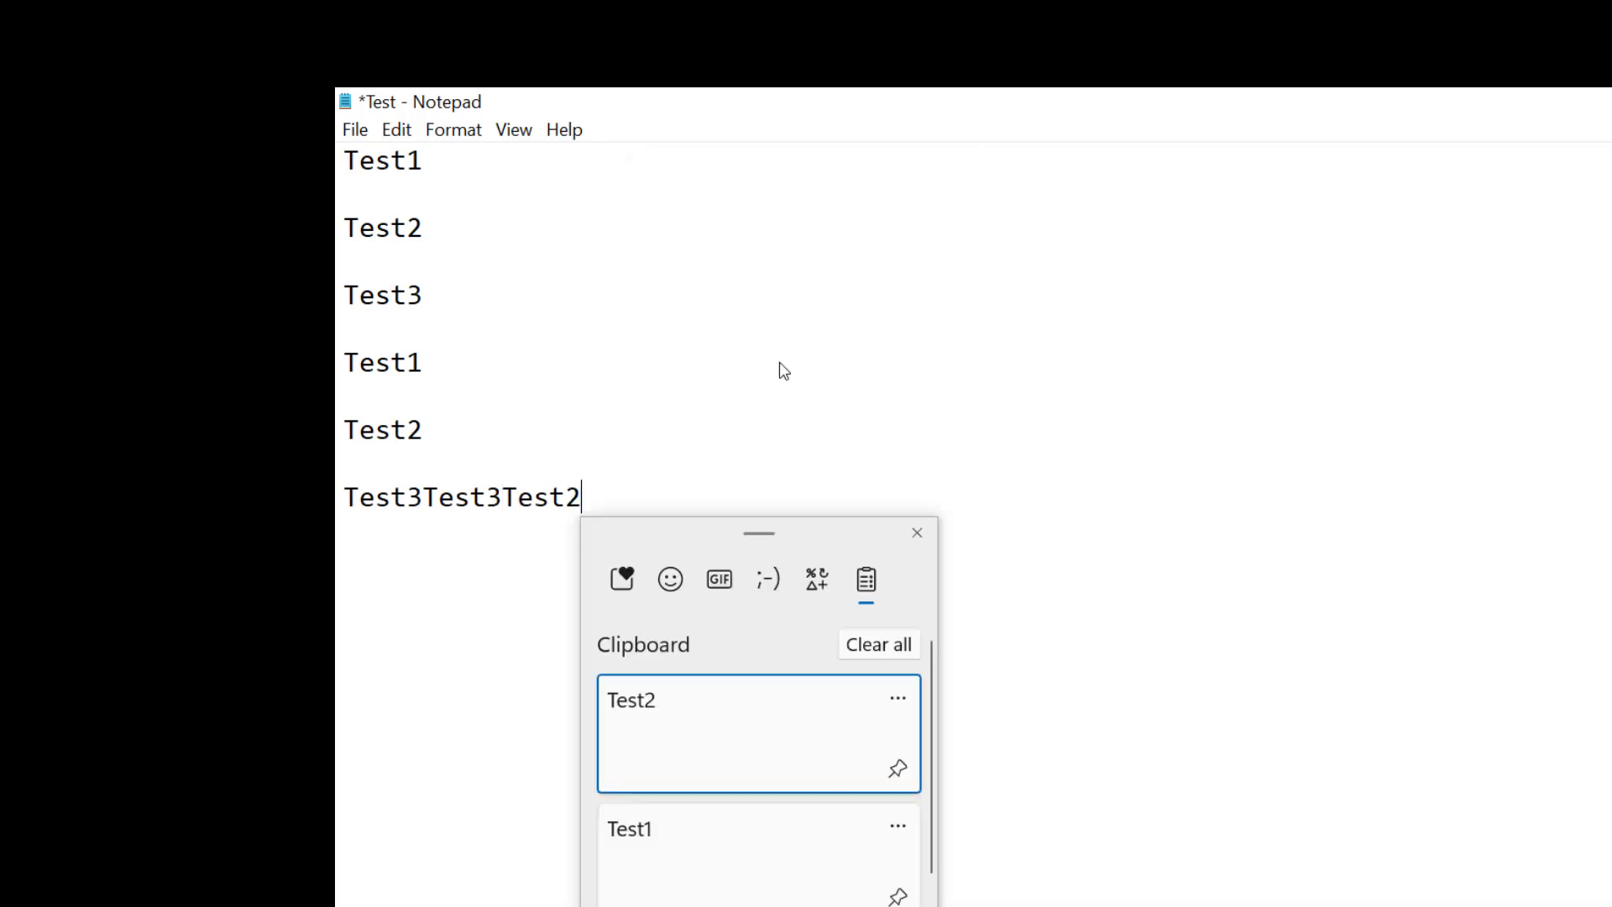
pyautogui.moveTo(813, 529); pyautogui.dragTo(914, 202)
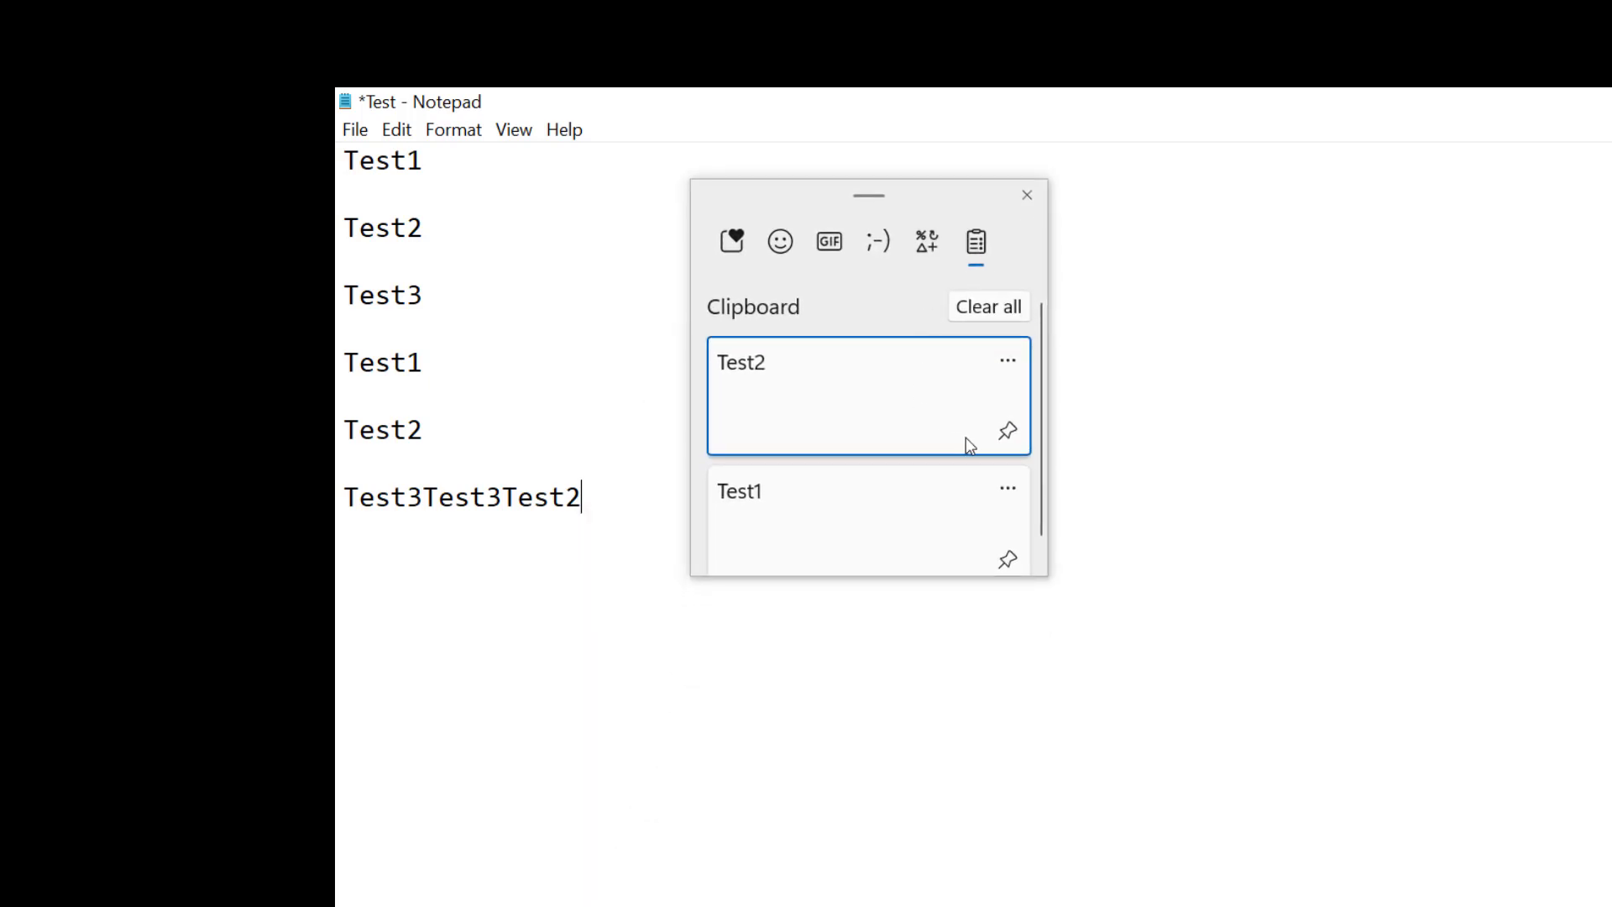
pyautogui.click(1007, 431)
pyautogui.click(1028, 196)
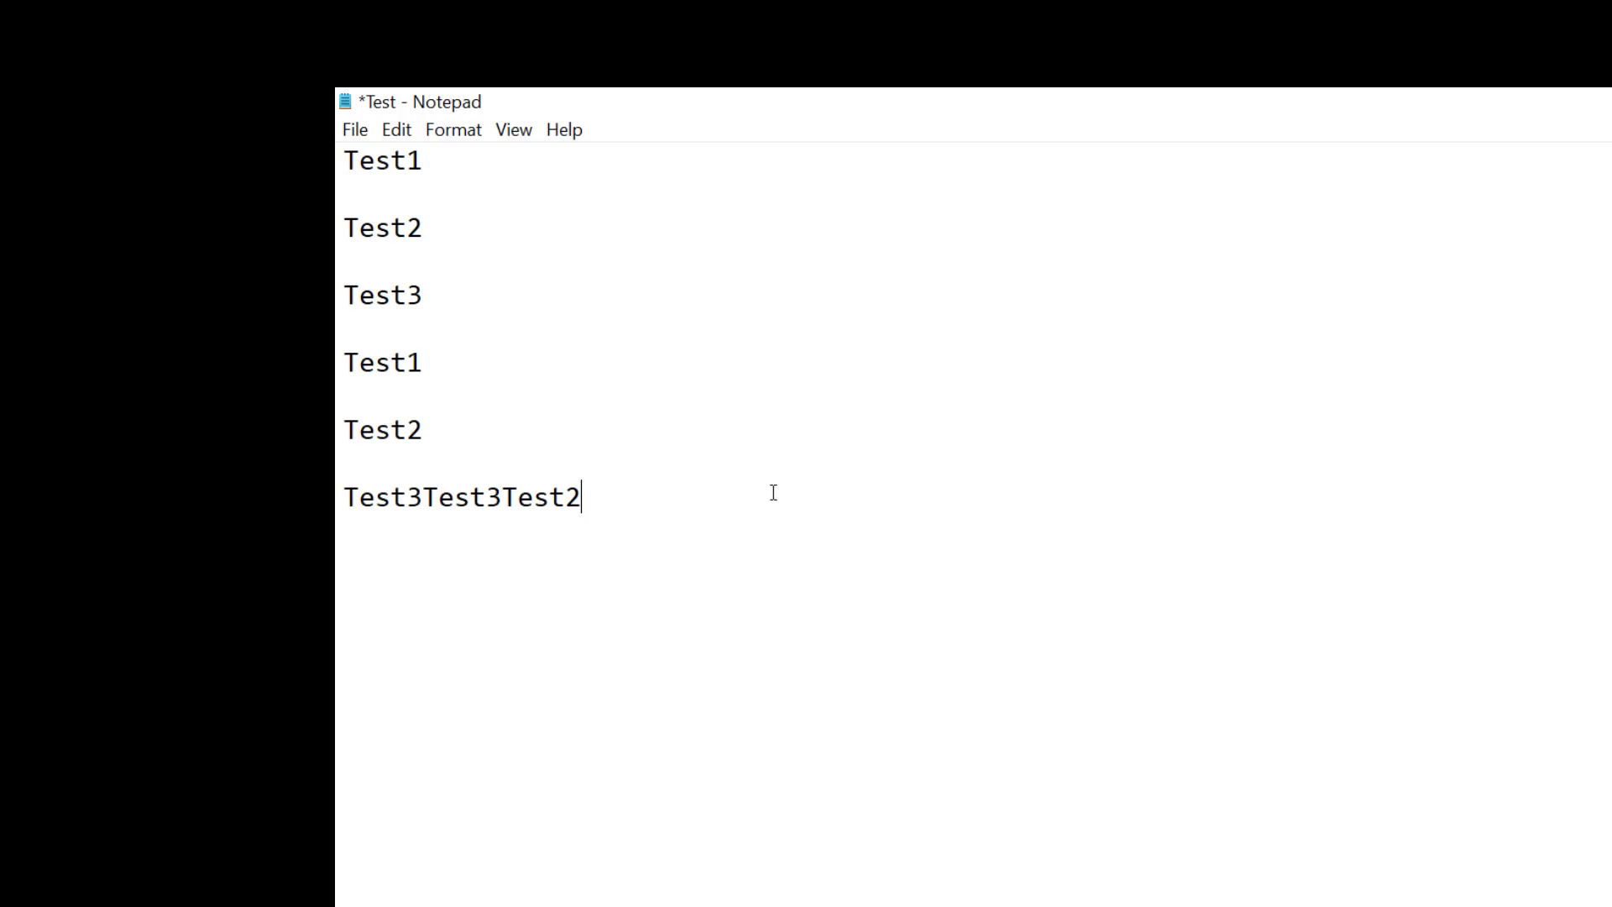
# Start a new empty line and reopen the history showing Test2 pinned above Test1.
pyautogui.press('Return')
pyautogui.press('Return')
pyautogui.press('super+v')
pyautogui.moveTo(594, 639); pyautogui.dragTo(980, 262)
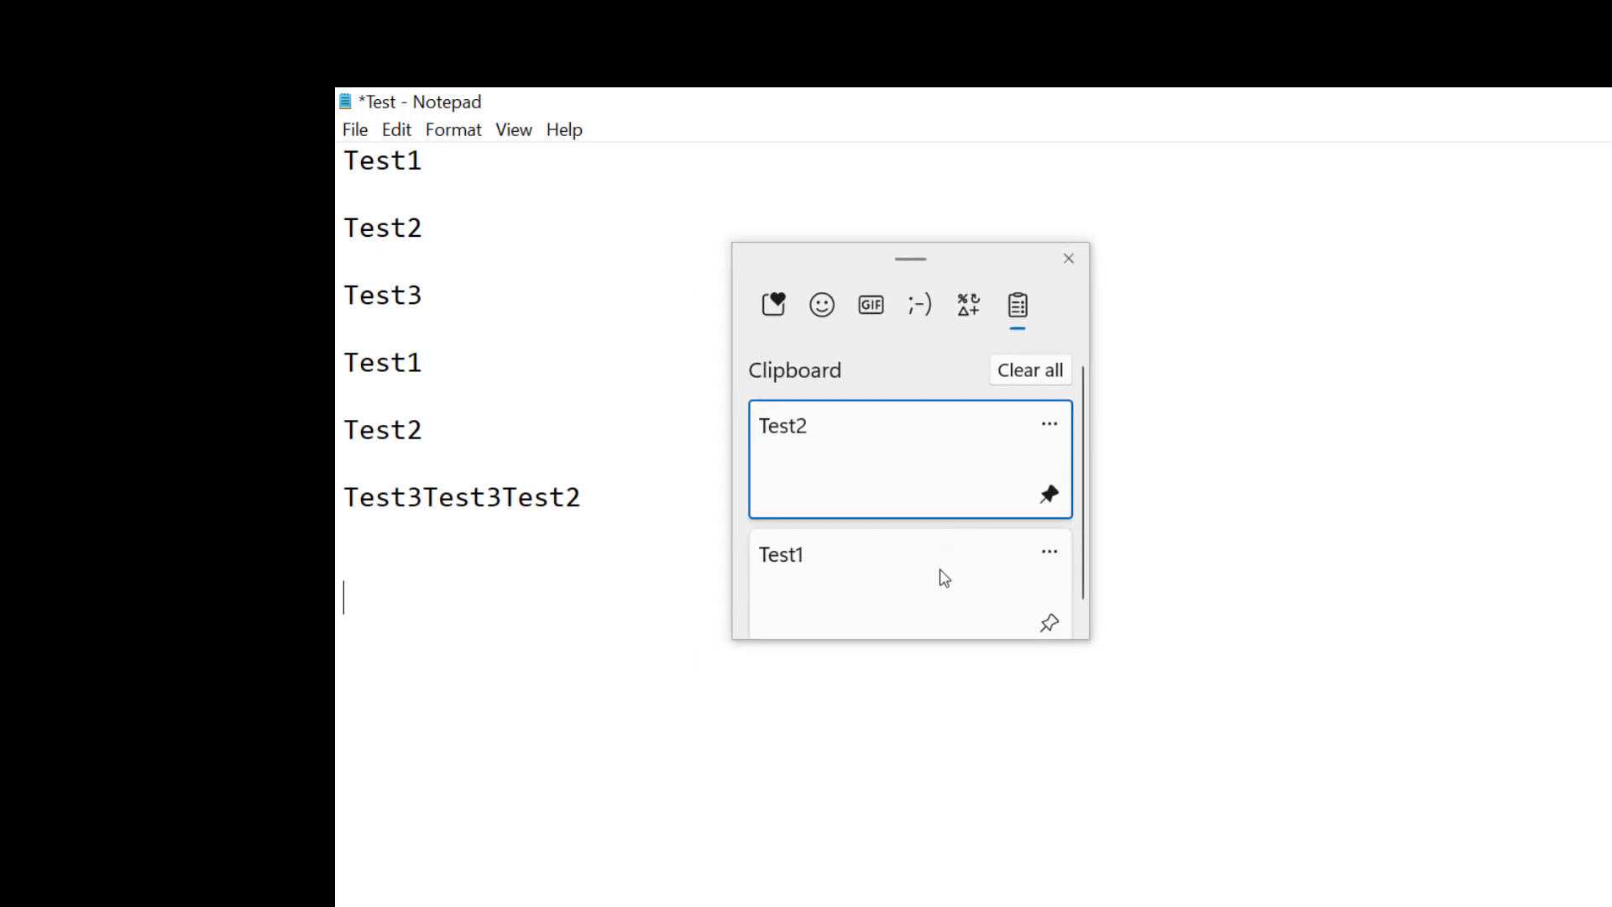
pyautogui.scroll(-1, 918, 594)
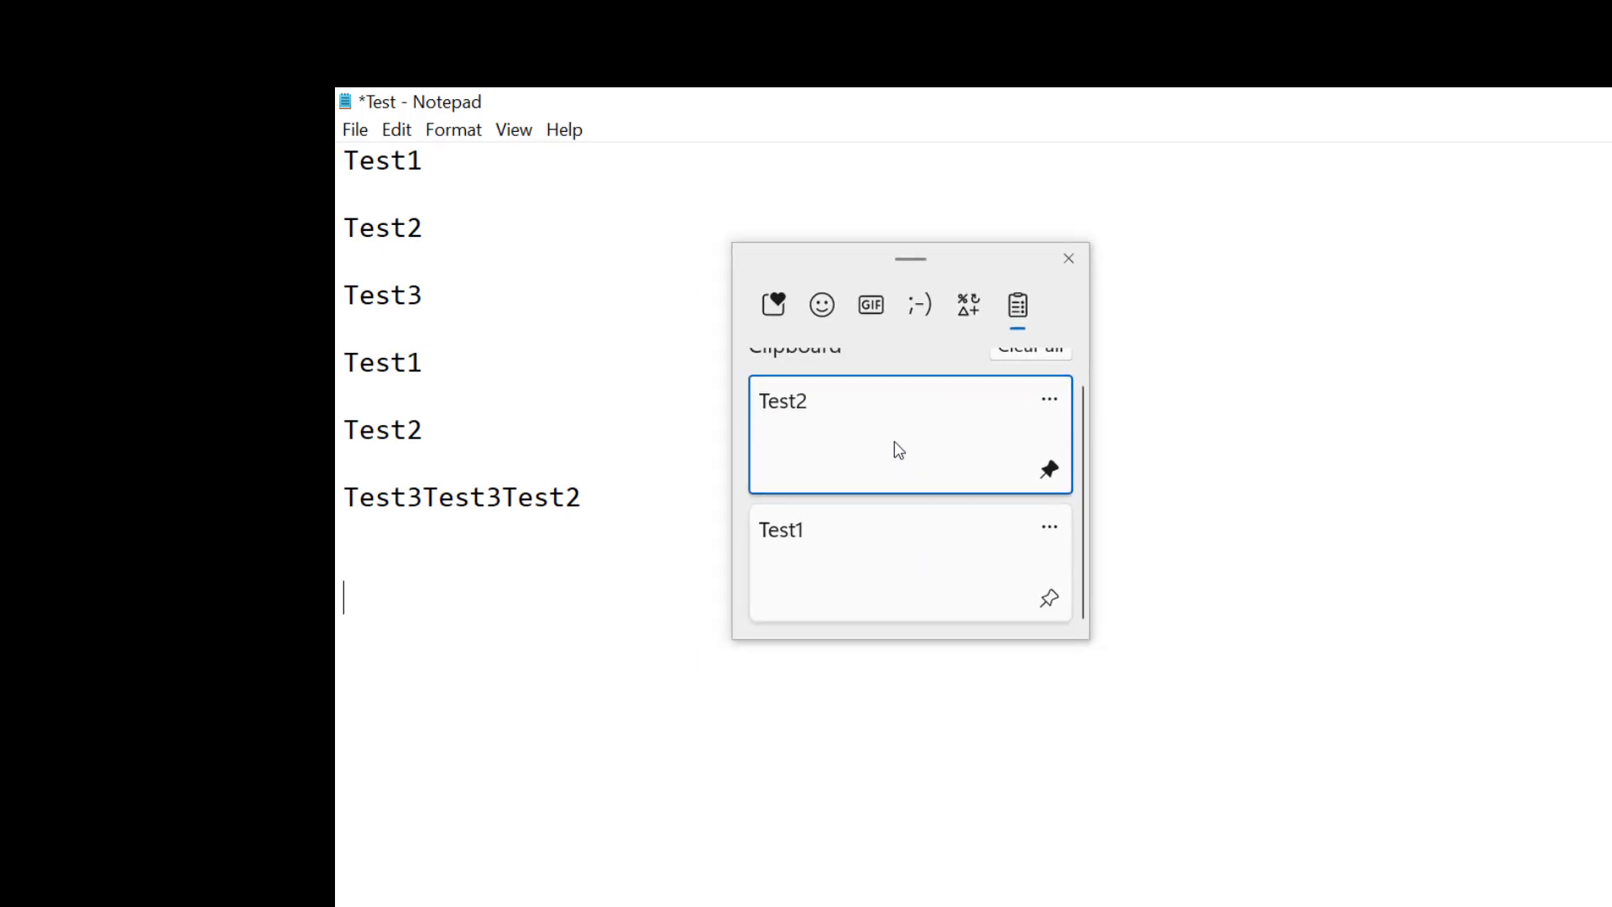
pyautogui.scroll(1, 894, 441)
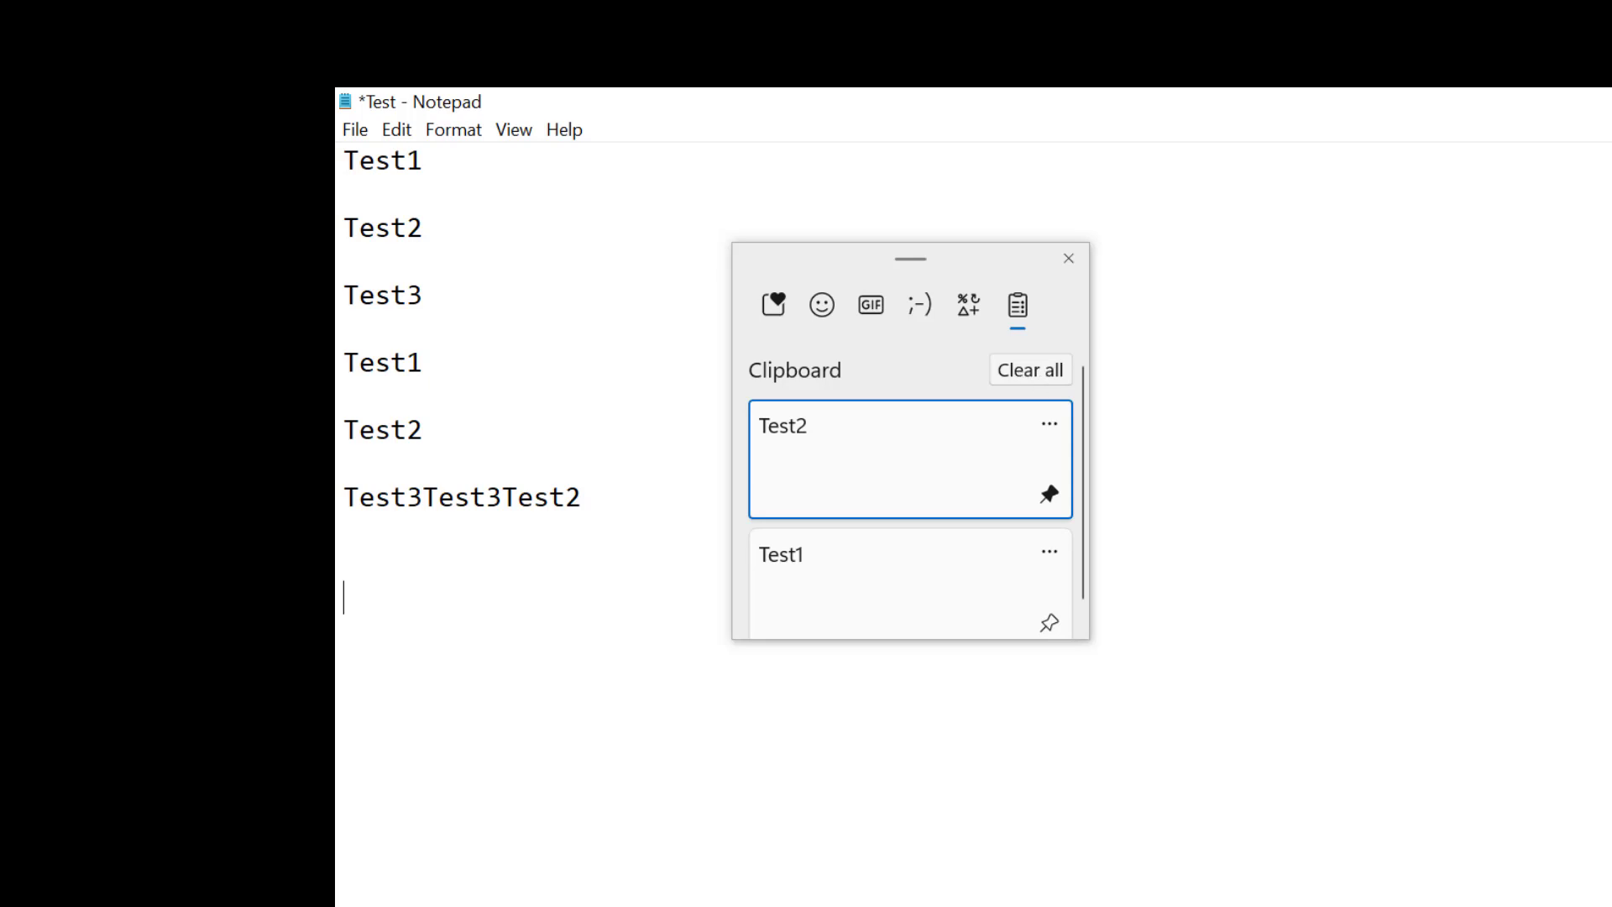
# Close the history panel and clear clipboard data on the Settings Clipboard page.
pyautogui.press('Escape')
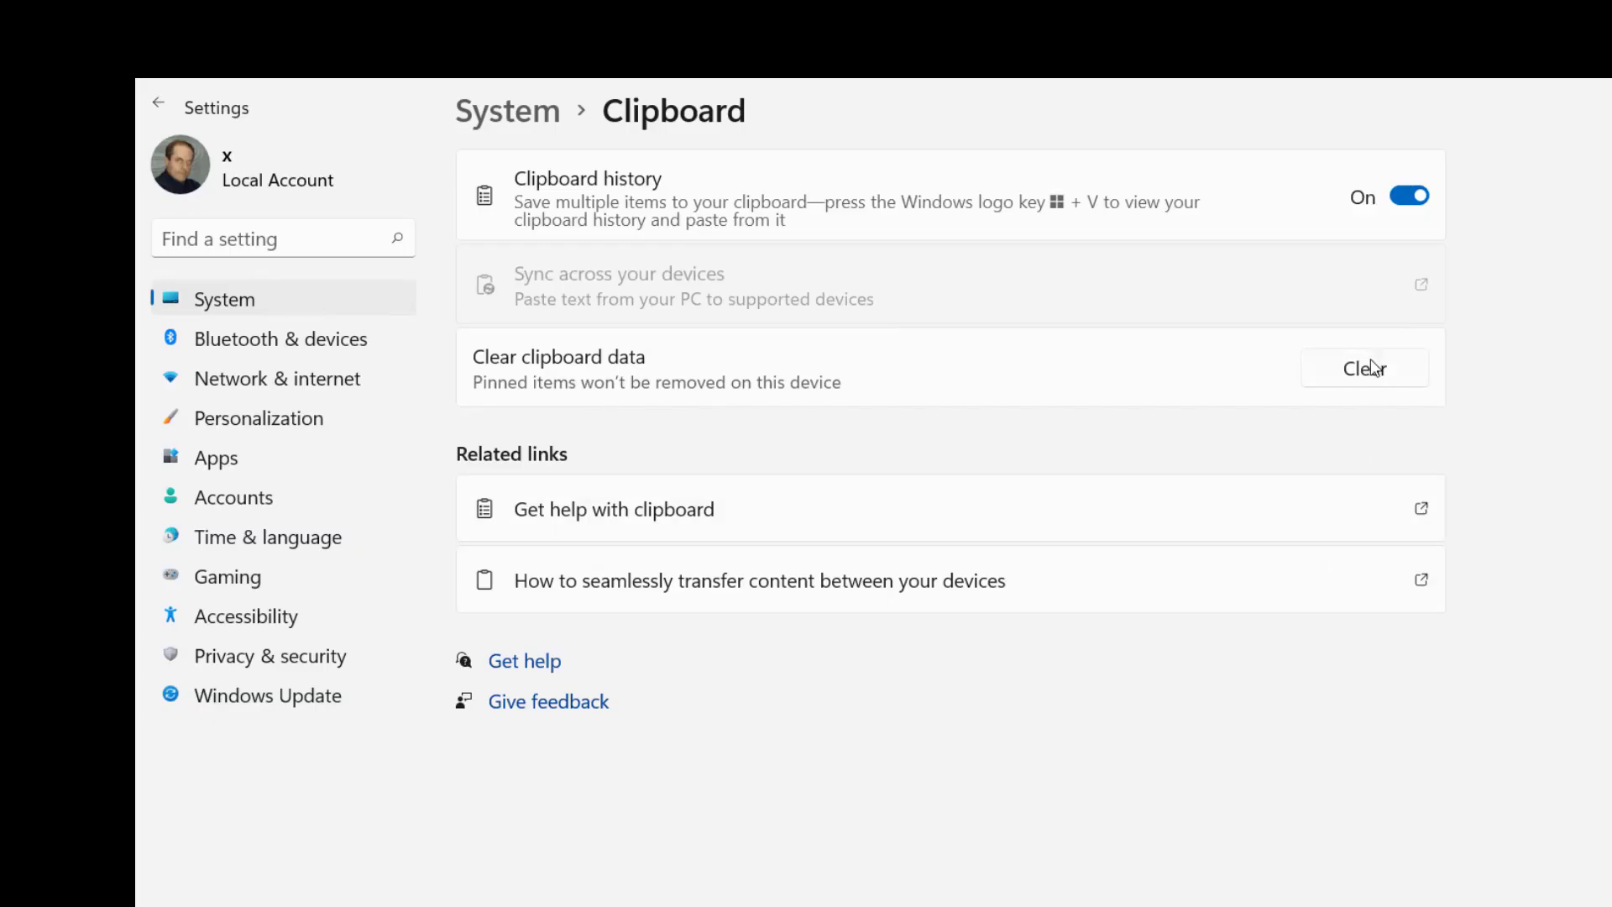
pyautogui.click(1368, 370)
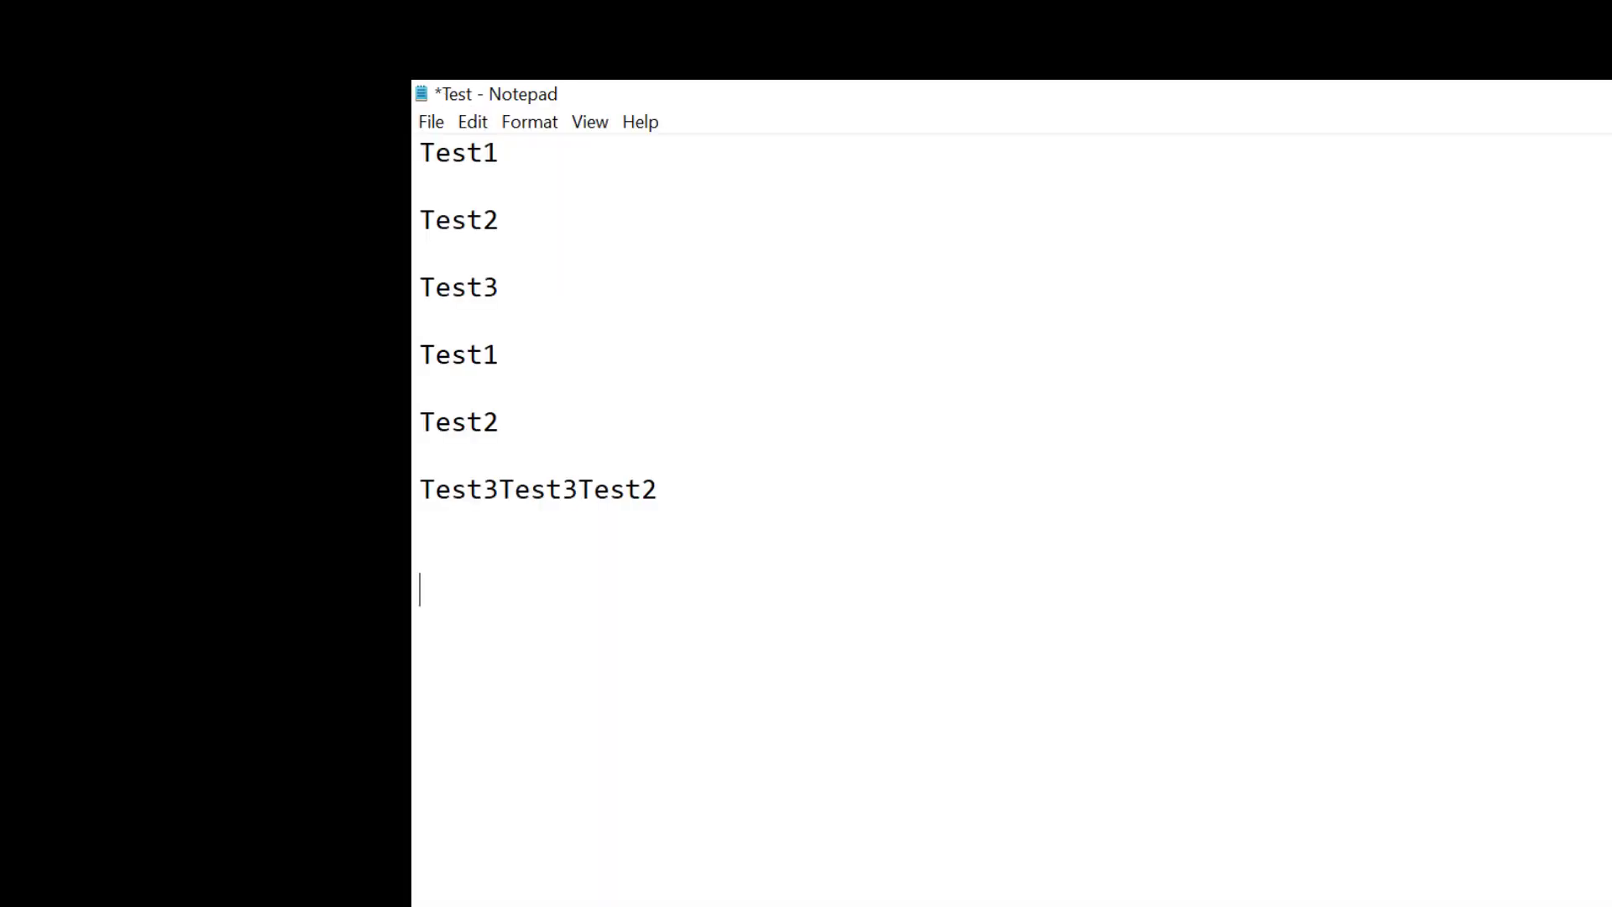
# On a new line, unpin Test2 and use Clear all to empty the clipboard history.
pyautogui.press('Return')
pyautogui.press('Return')
pyautogui.press('Return')
pyautogui.press('super+v')
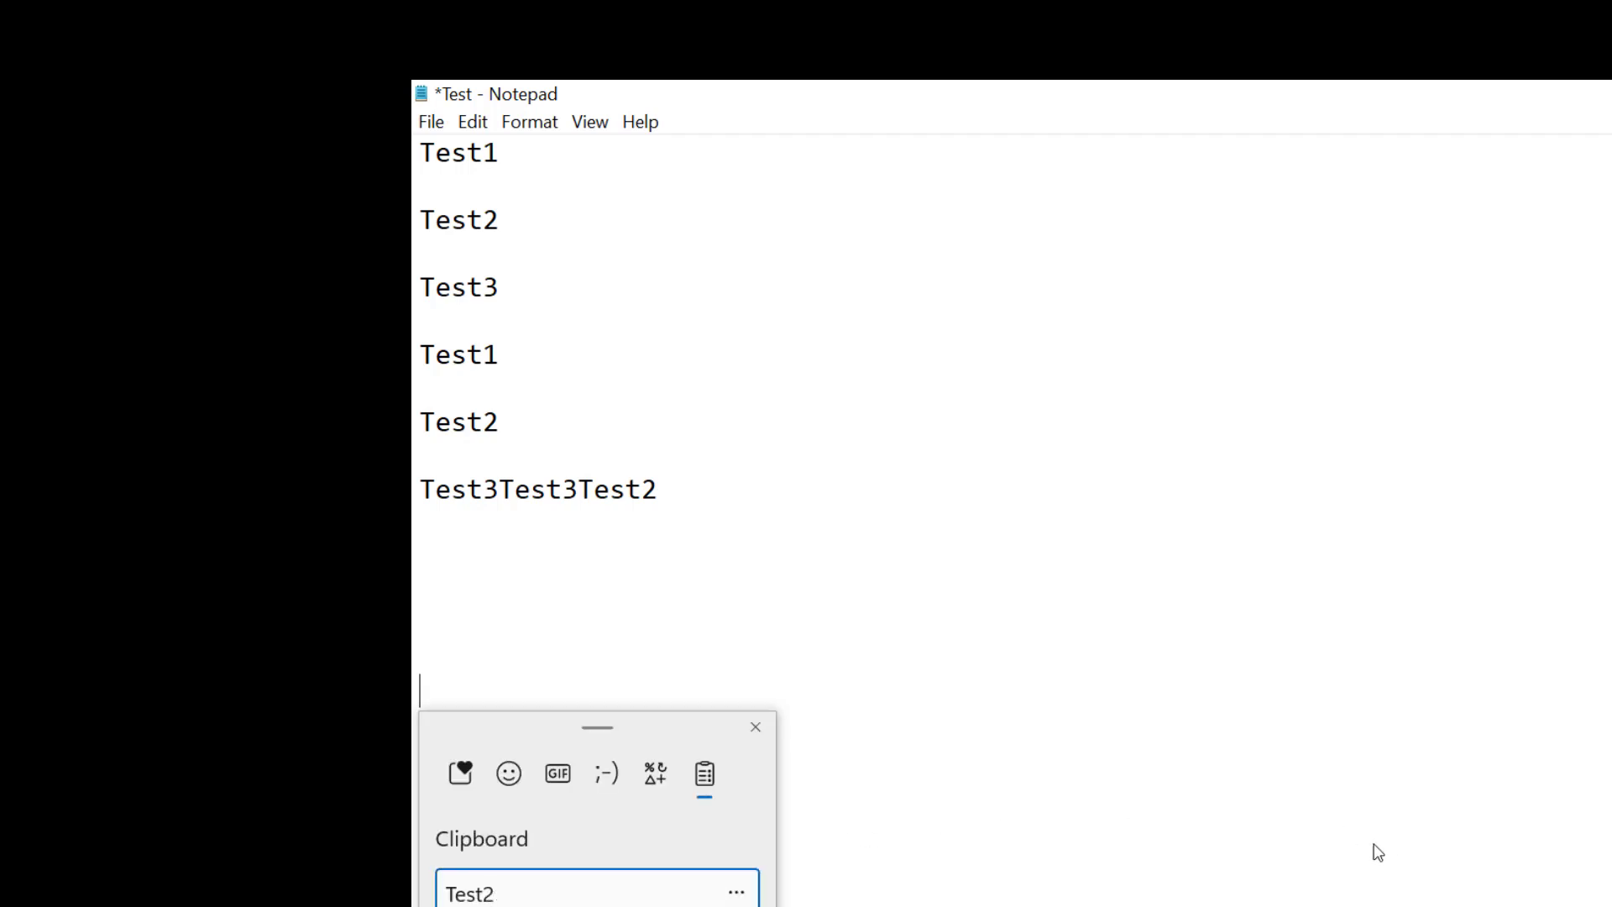
pyautogui.moveTo(705, 734); pyautogui.dragTo(1171, 200)
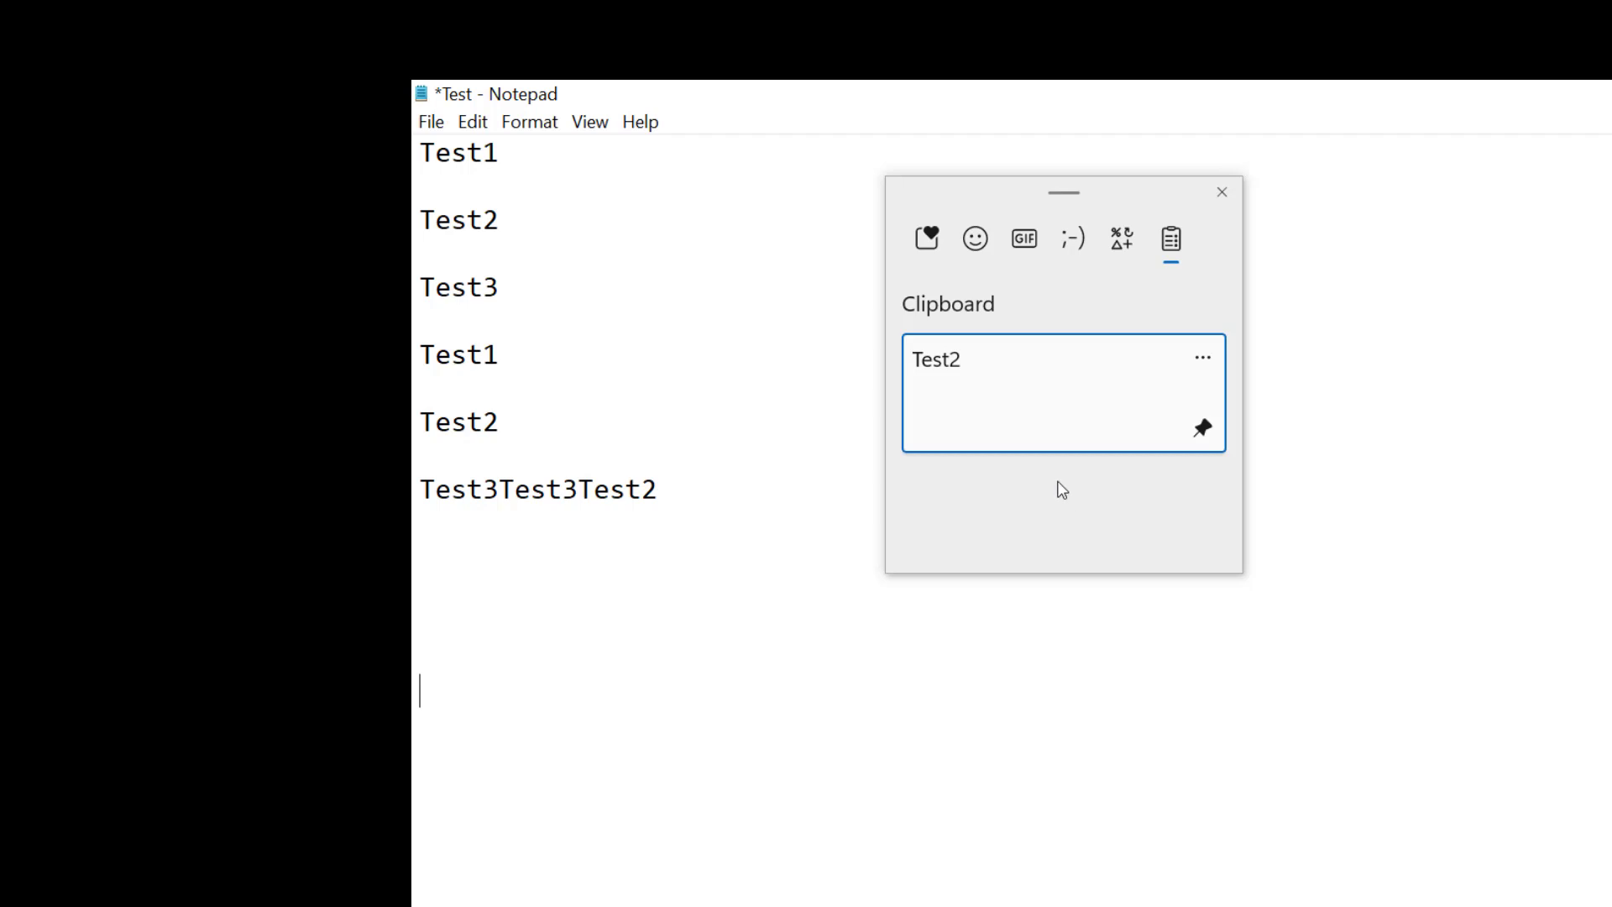
pyautogui.click(1203, 428)
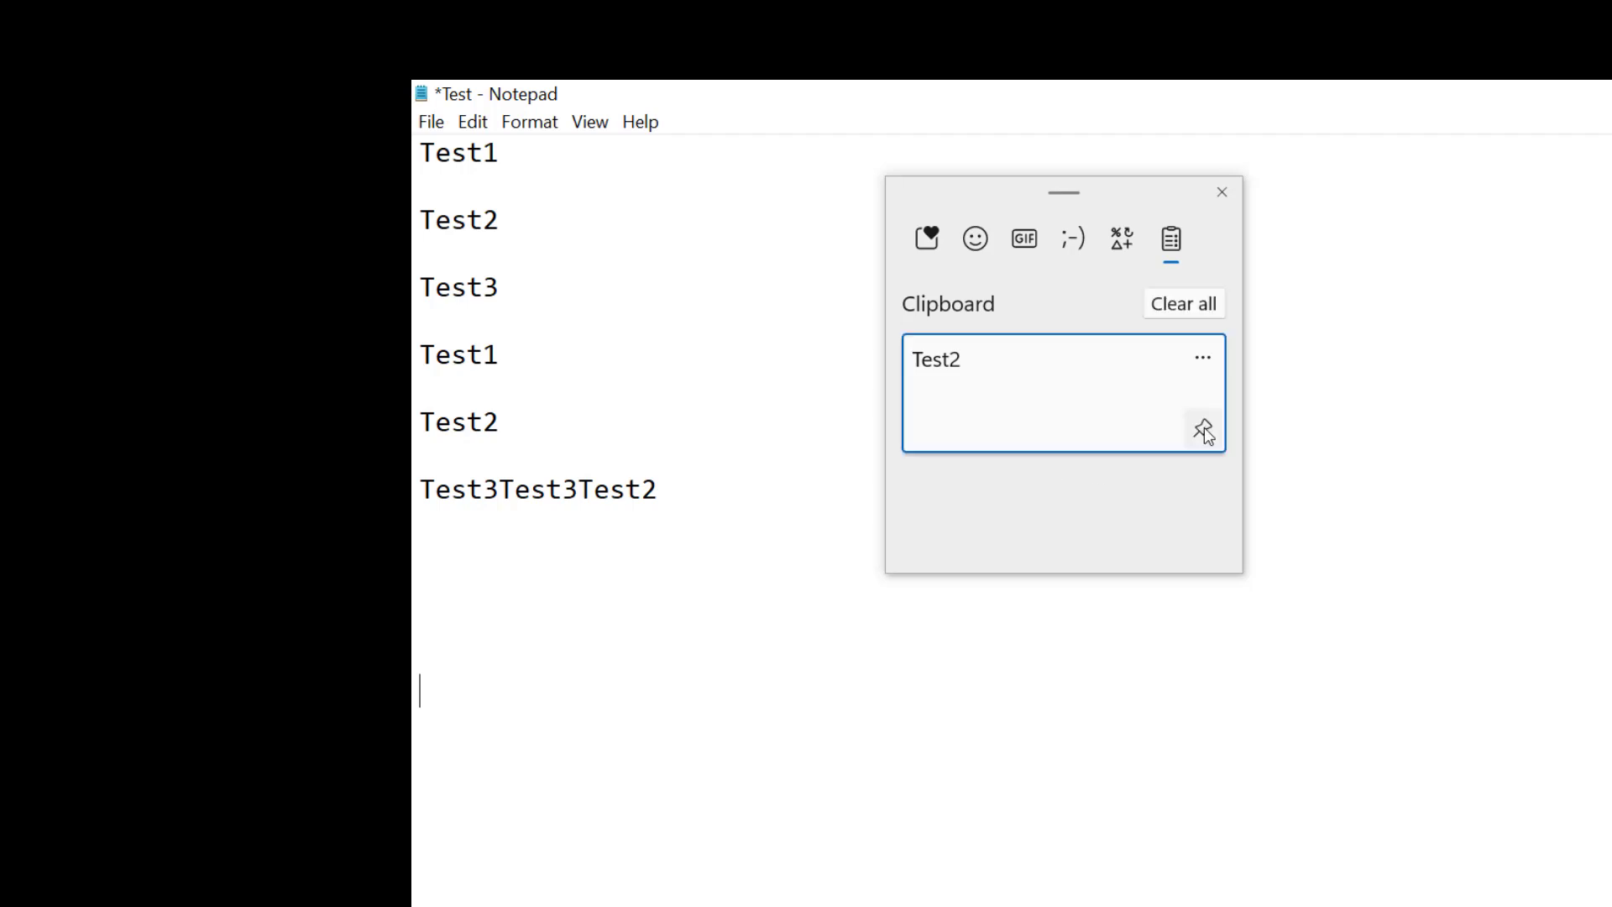
pyautogui.click(1180, 303)
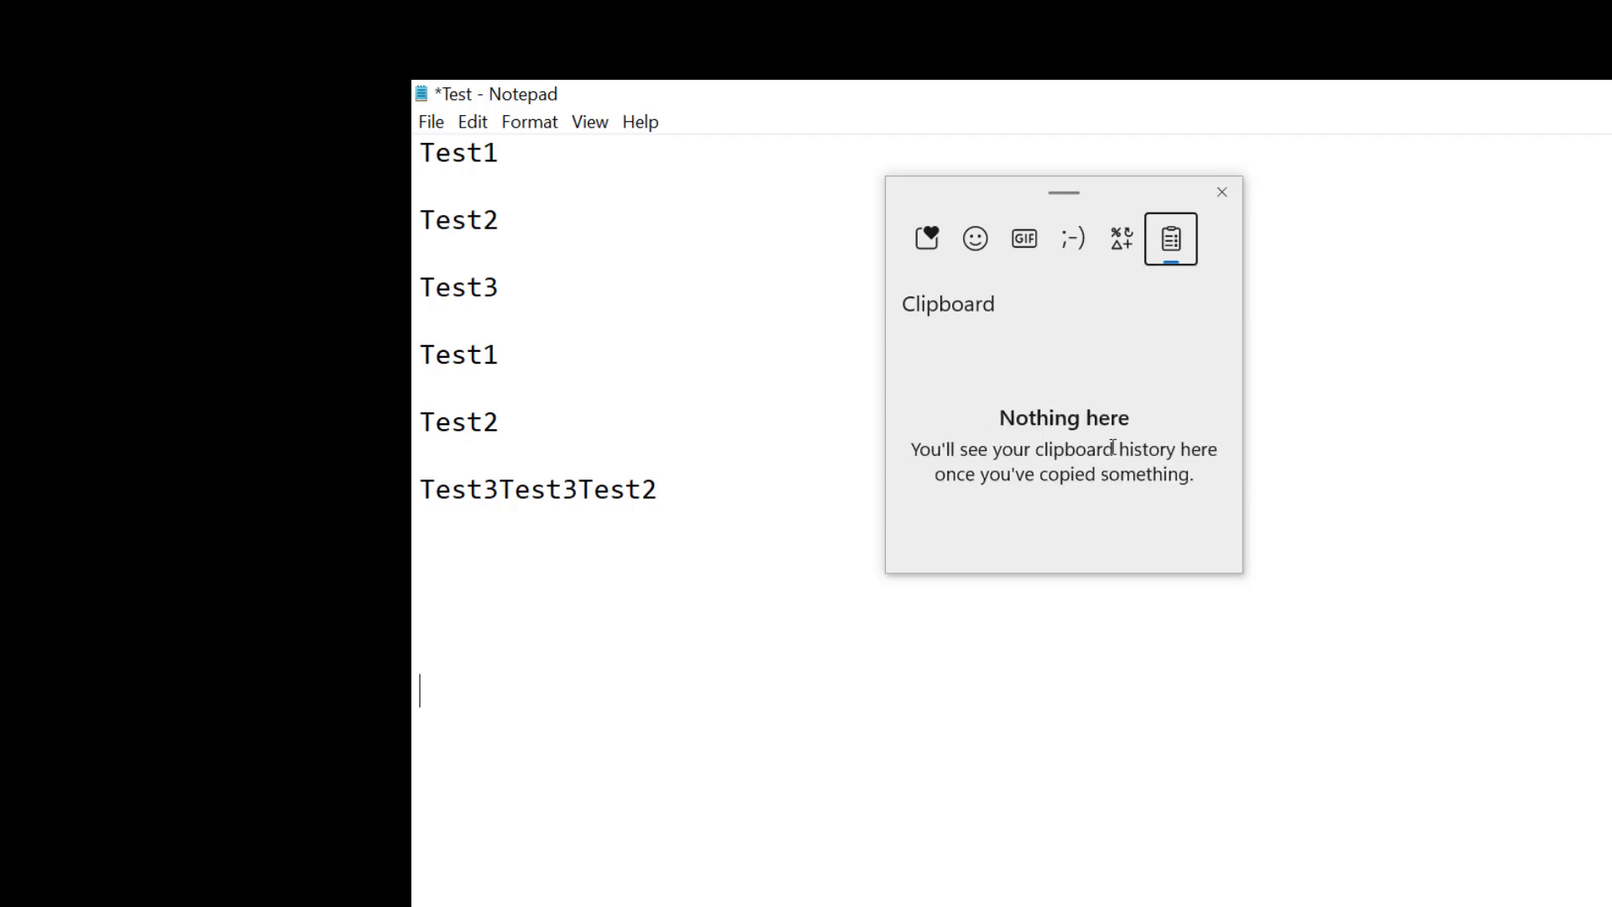